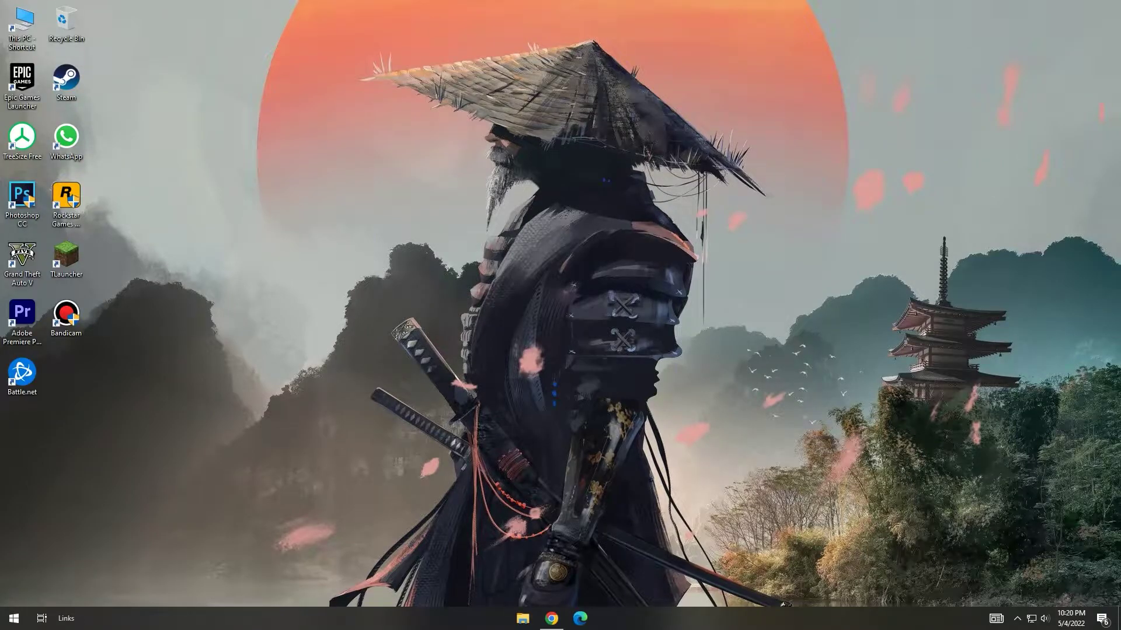
- Open the NVIDIA Control Panel from the desktop and maximize its window
right_click(767, 324)
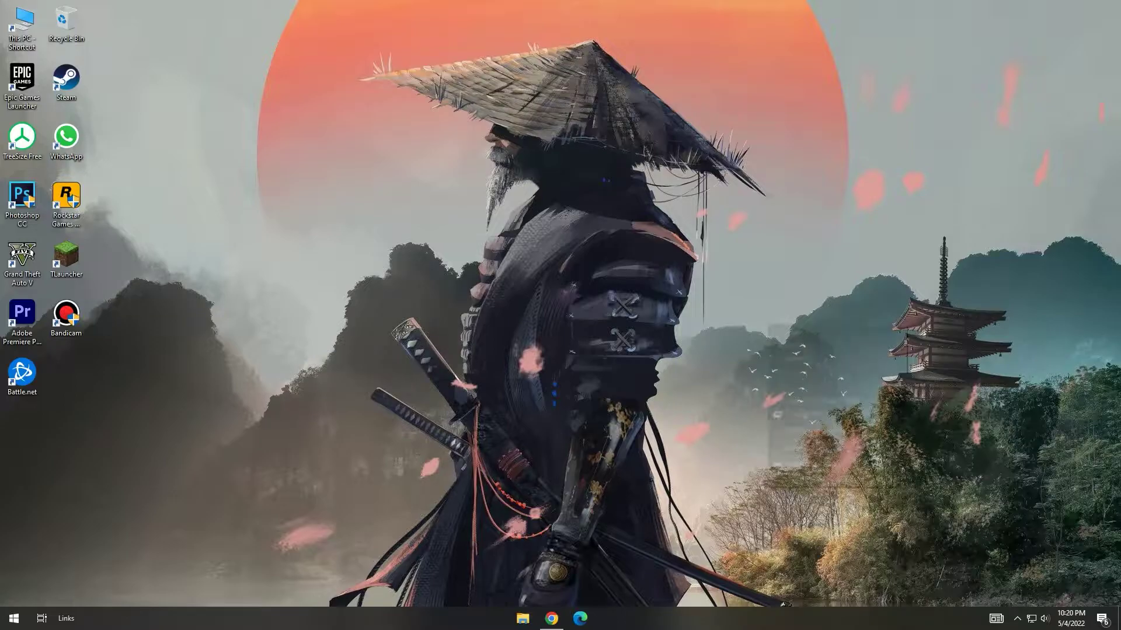
click(820, 430)
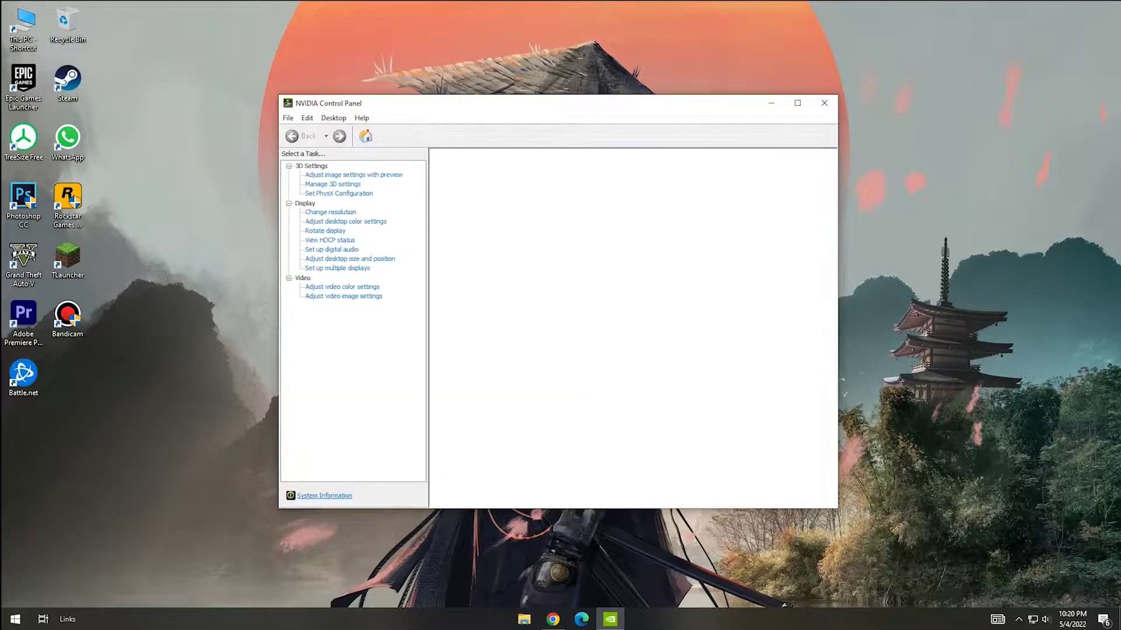
click(797, 103)
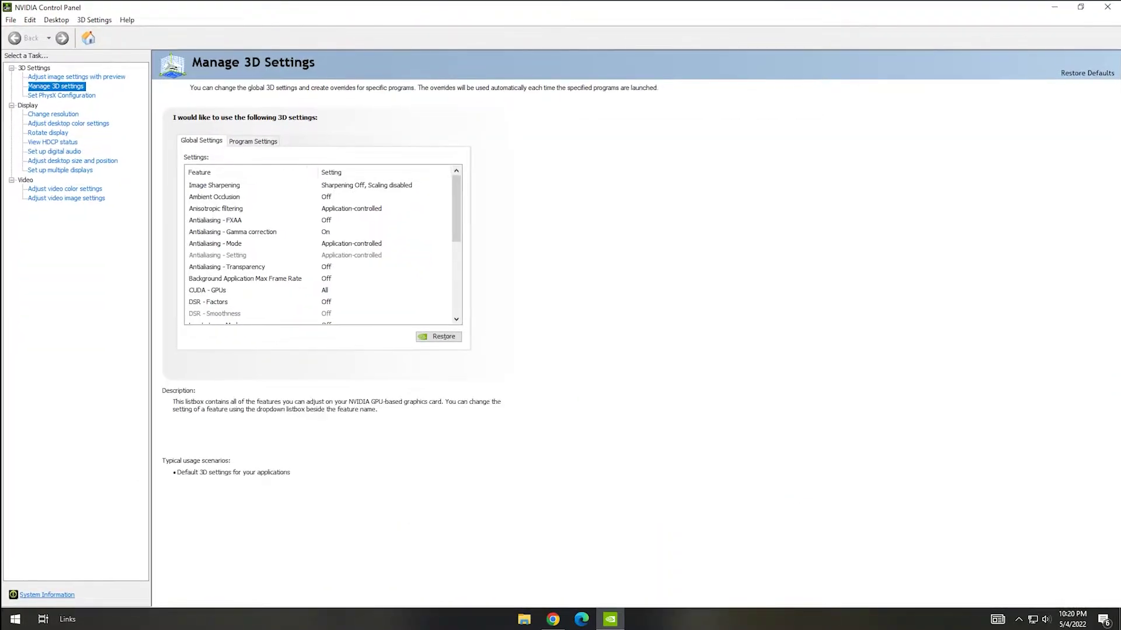
- Try the image preference emphasis at Balanced, Performance and Quality in the preview settings, and switch back to the advanced 3D image settings
click(76, 77)
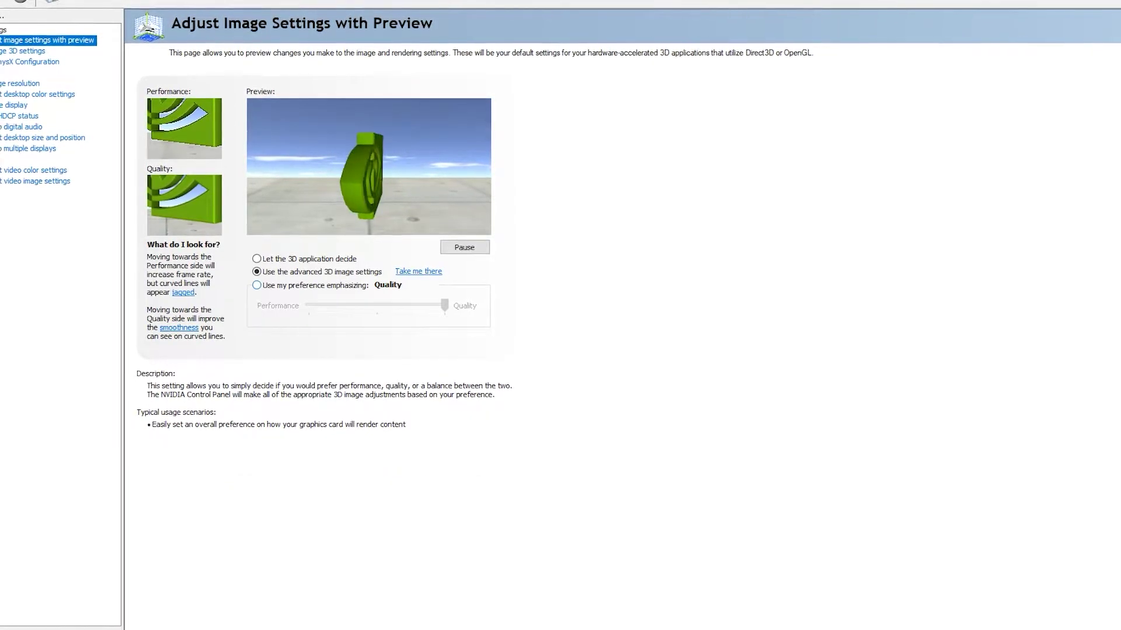
click(257, 285)
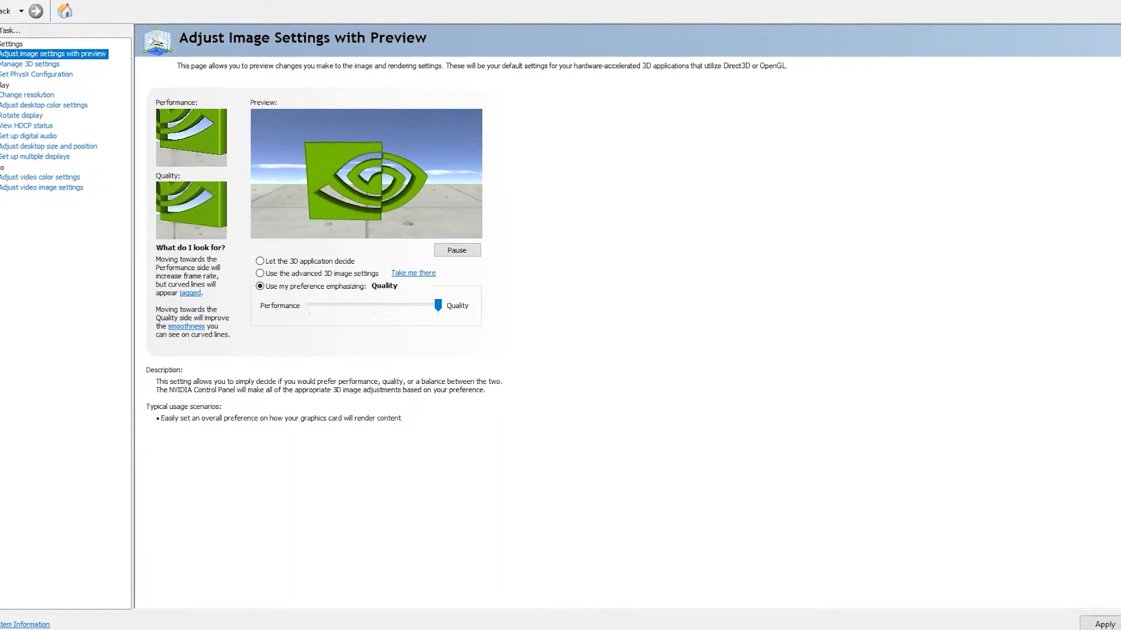
click(373, 306)
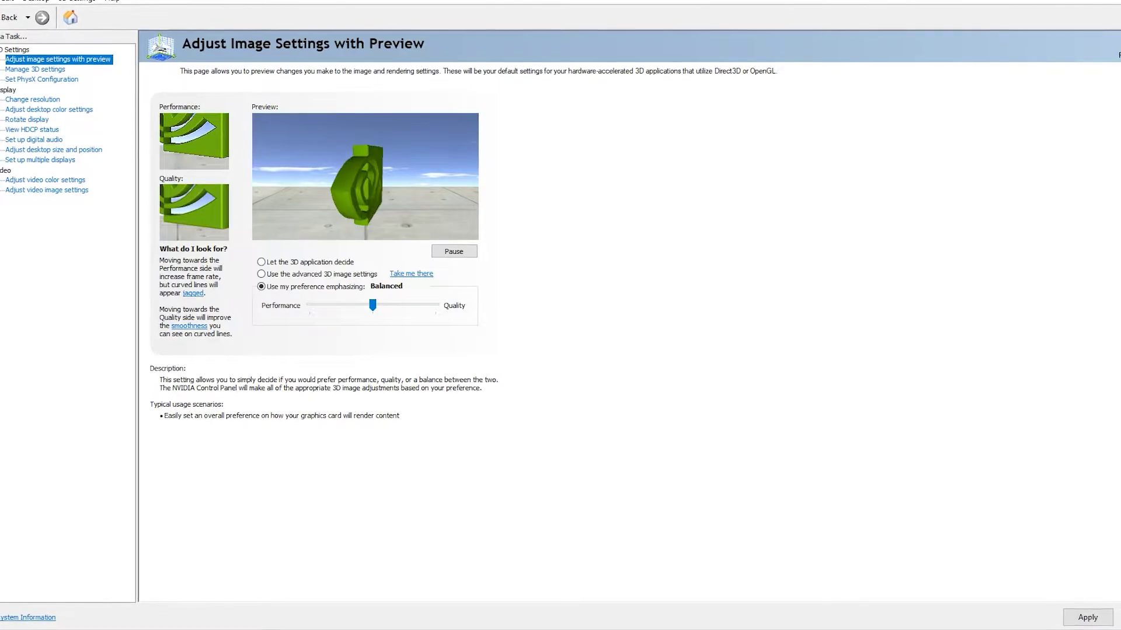
key(Left)
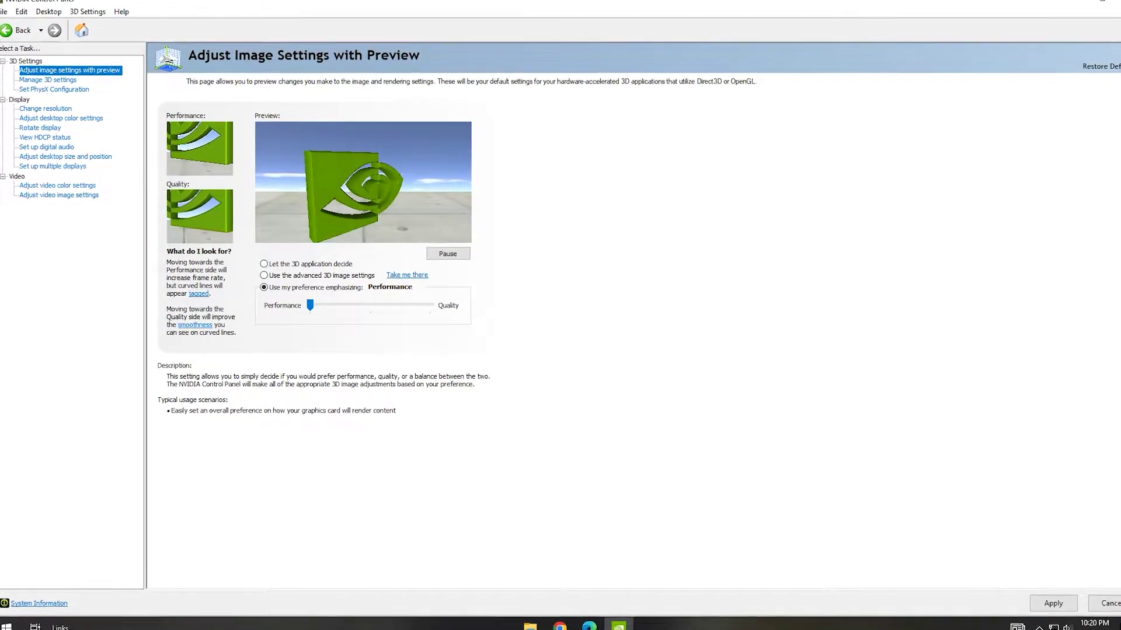
drag(310, 306, 370, 306)
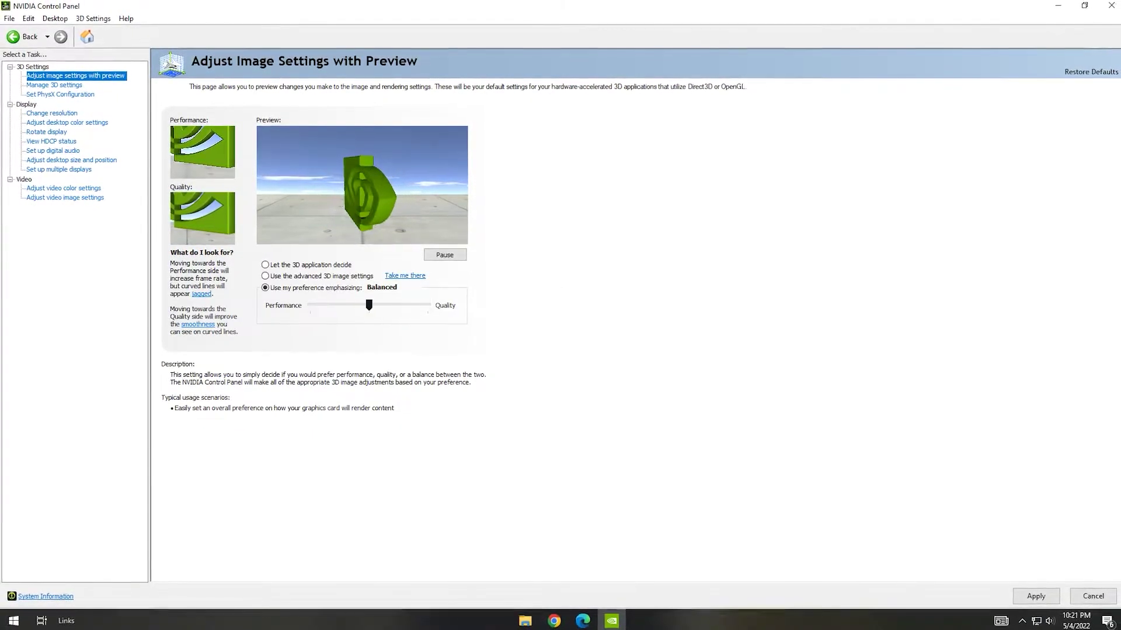
key(Right)
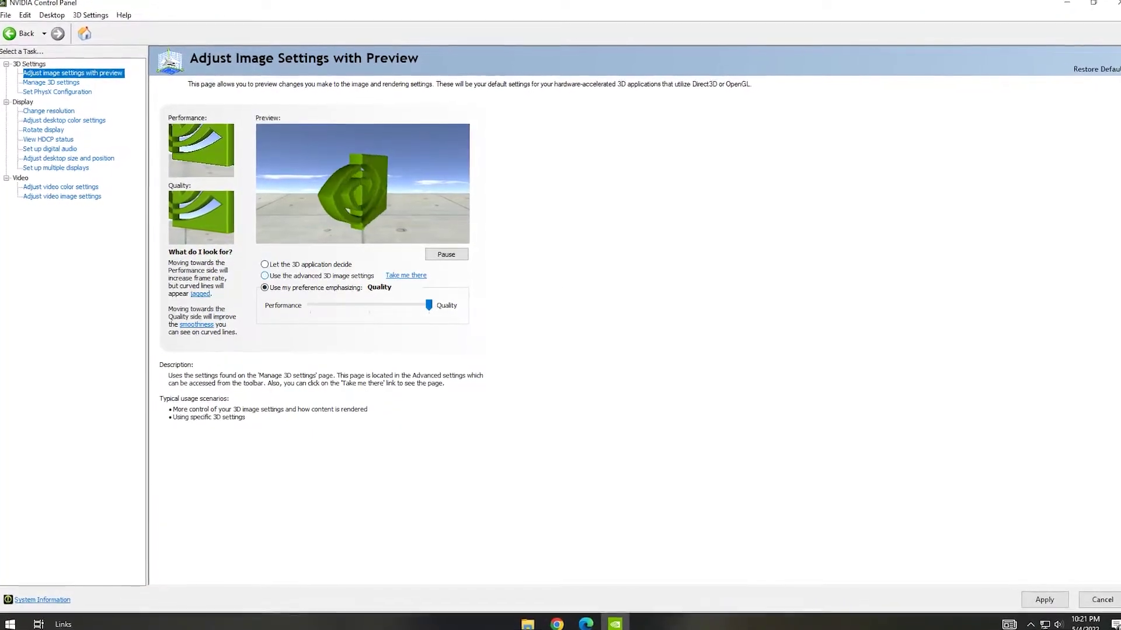
click(265, 276)
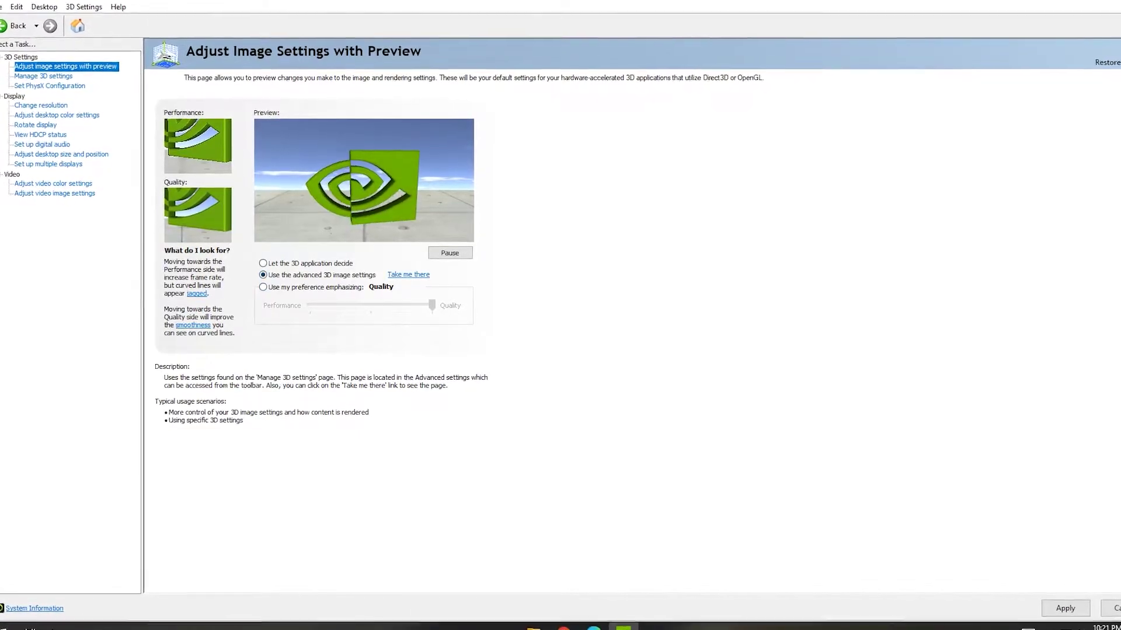
- Open the global 3D settings and examine Image Sharpening, Ambient Occlusion and Anisotropic filtering
click(43, 76)
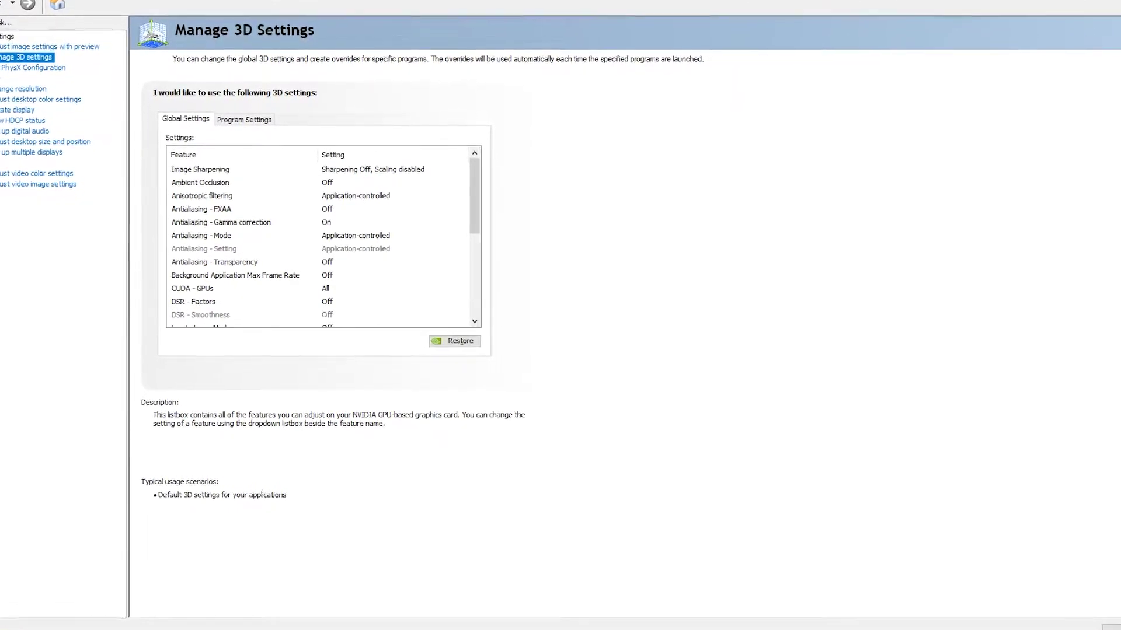
click(200, 169)
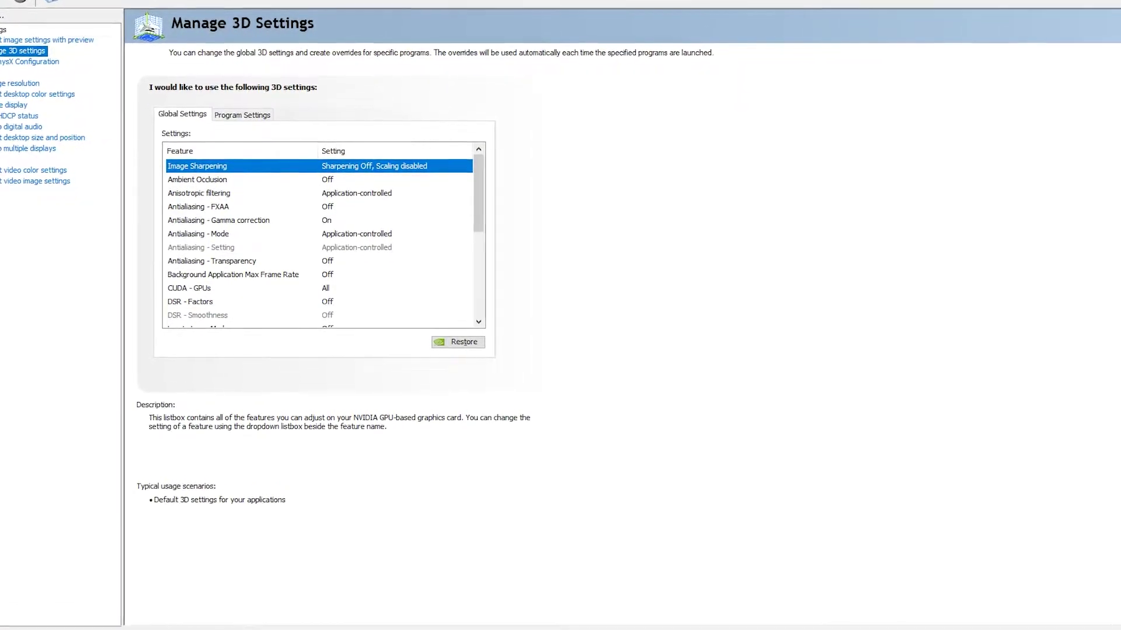
click(377, 167)
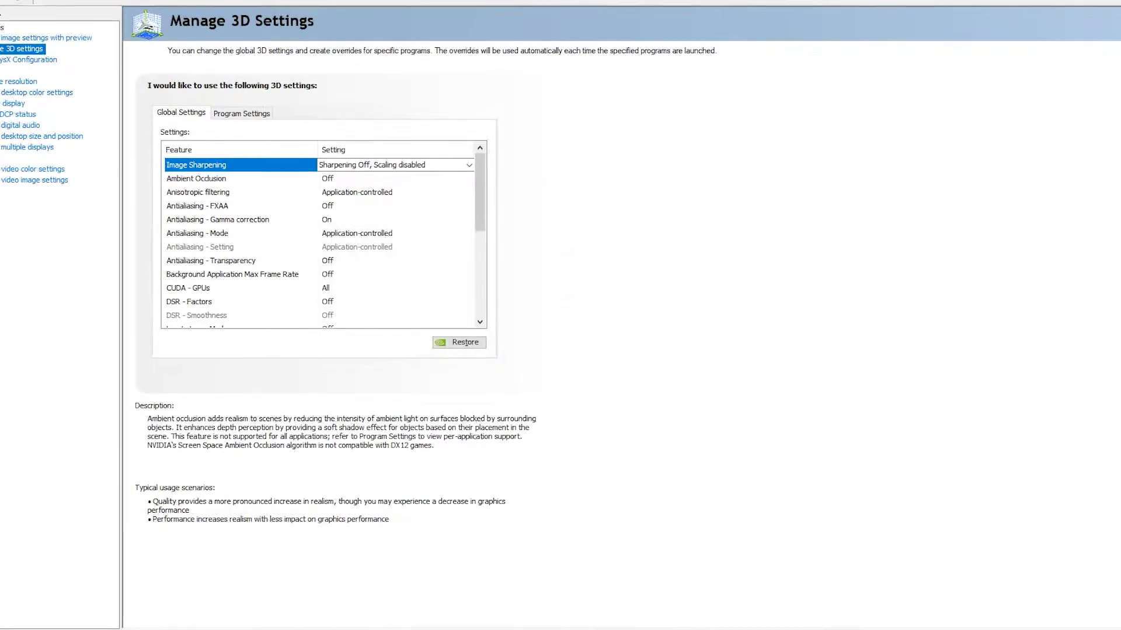
click(197, 178)
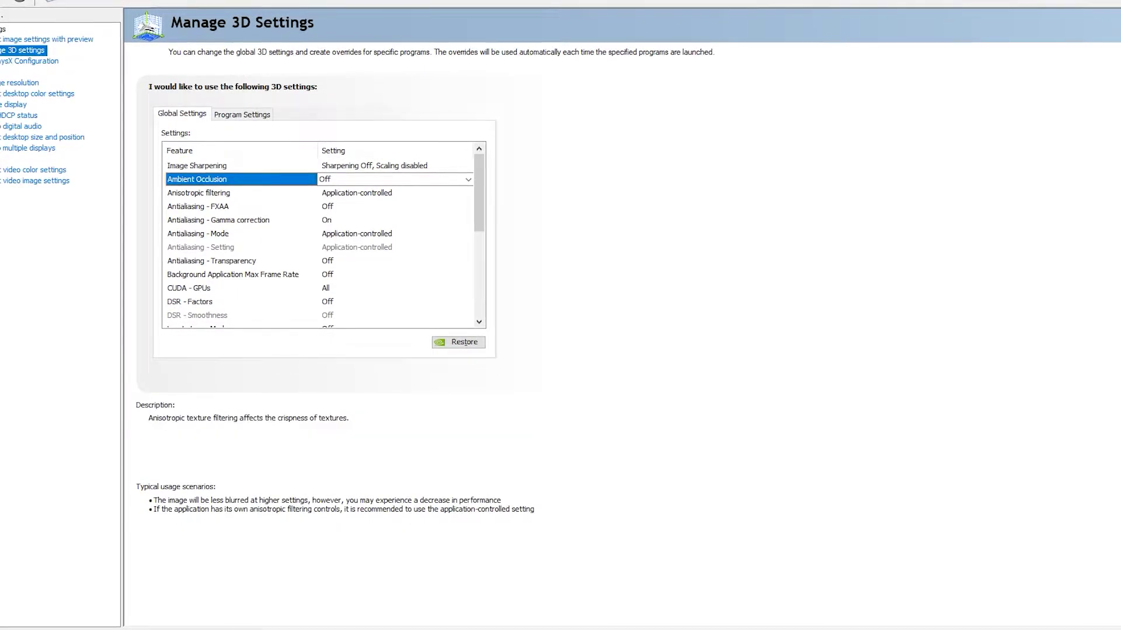
click(234, 193)
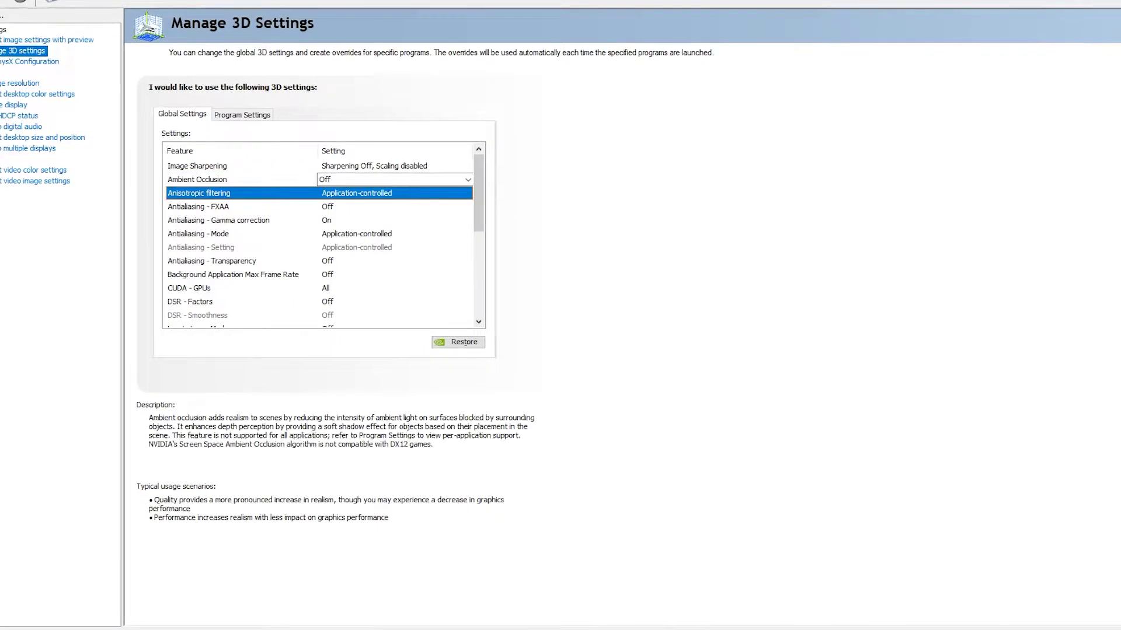
scroll(321, 233, down, 3)
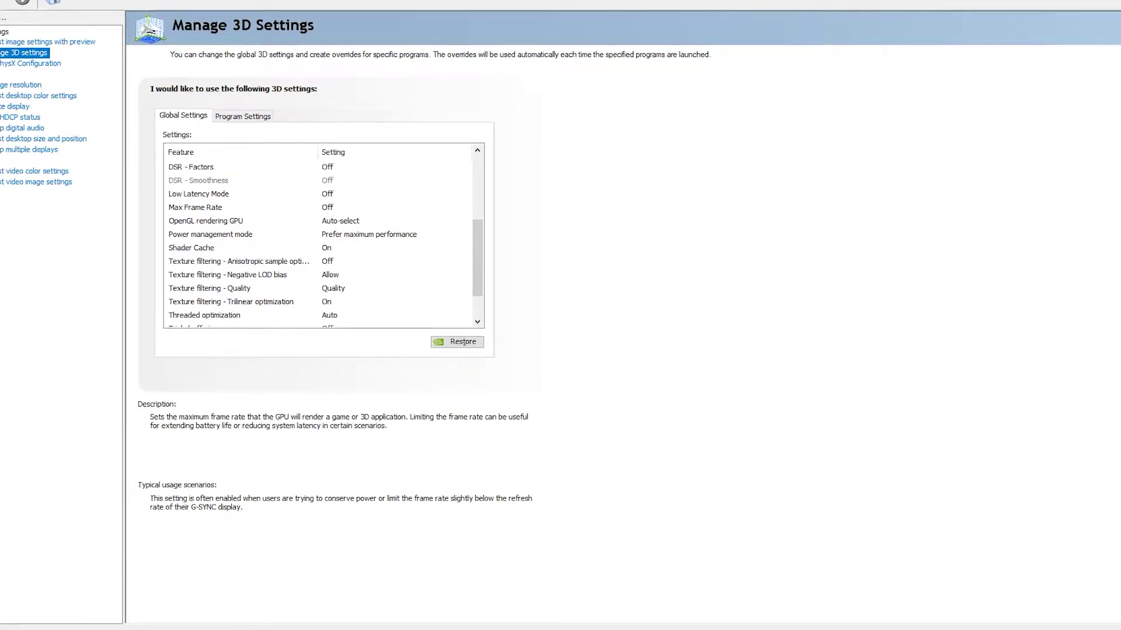
click(328, 207)
click(327, 207)
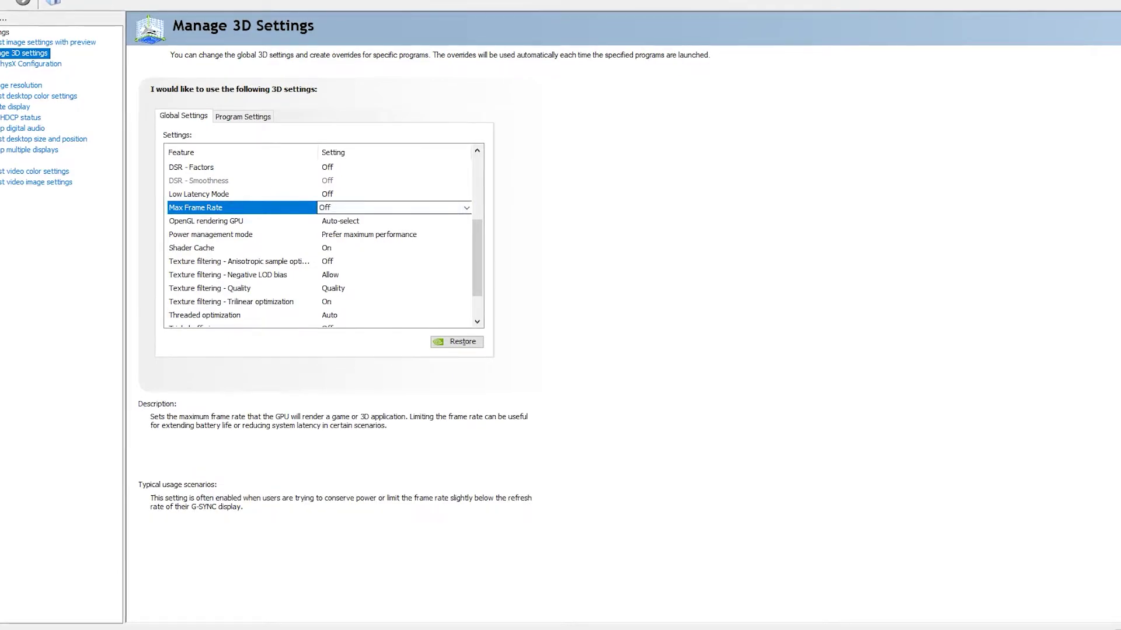
click(466, 208)
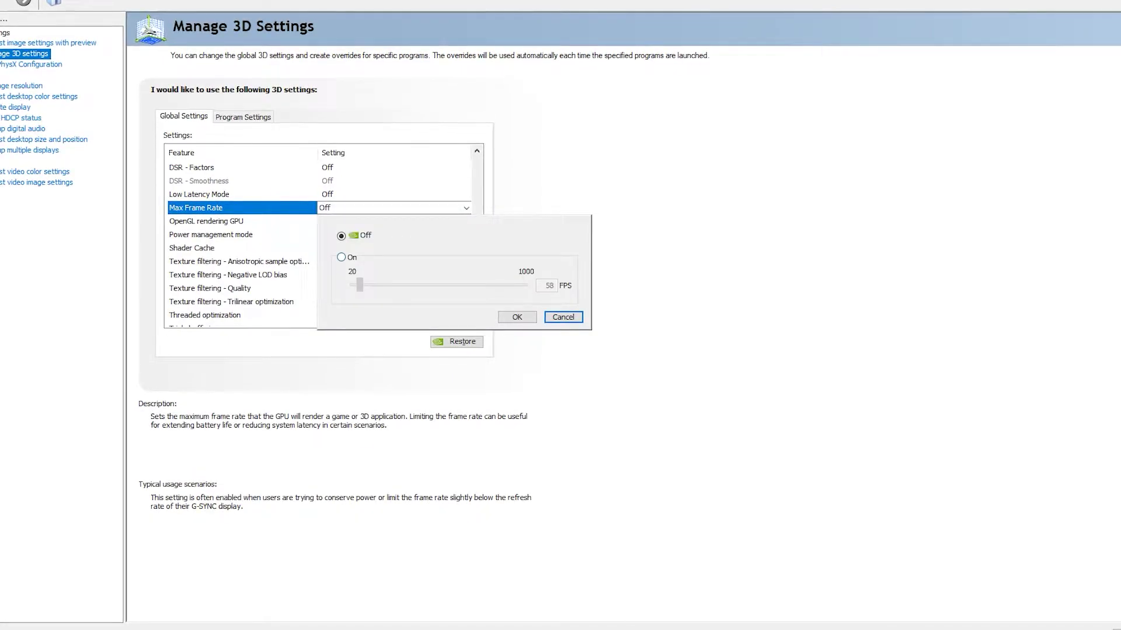
click(342, 257)
mouse_move(360, 285)
mouse_down()
mouse_move(388, 285)
mouse_move(376, 285)
mouse_up()
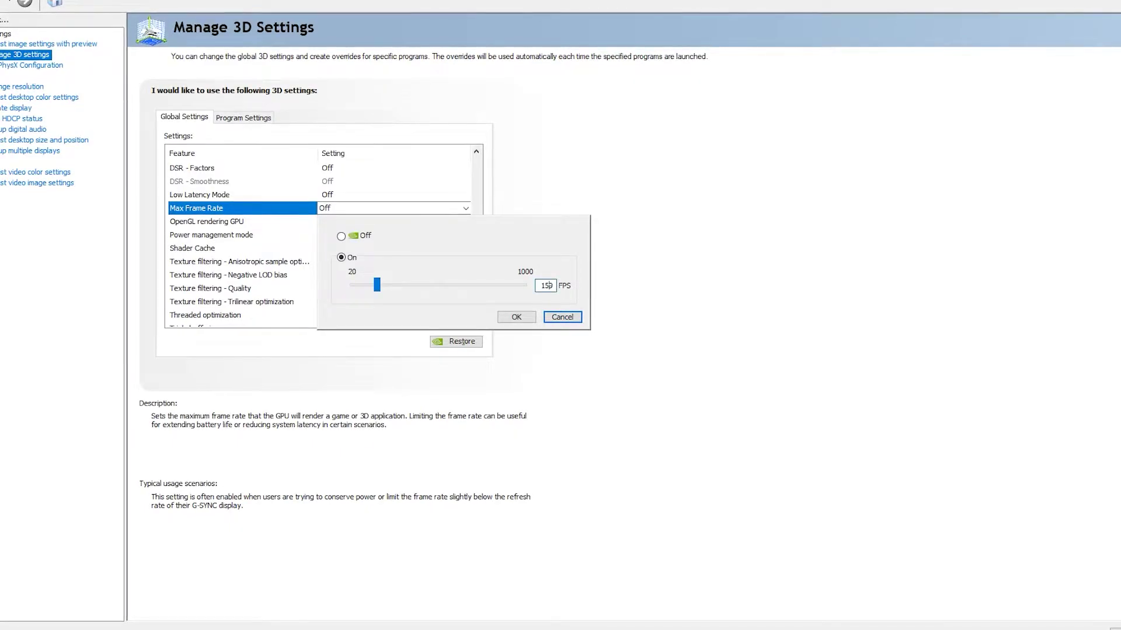
click(49, 44)
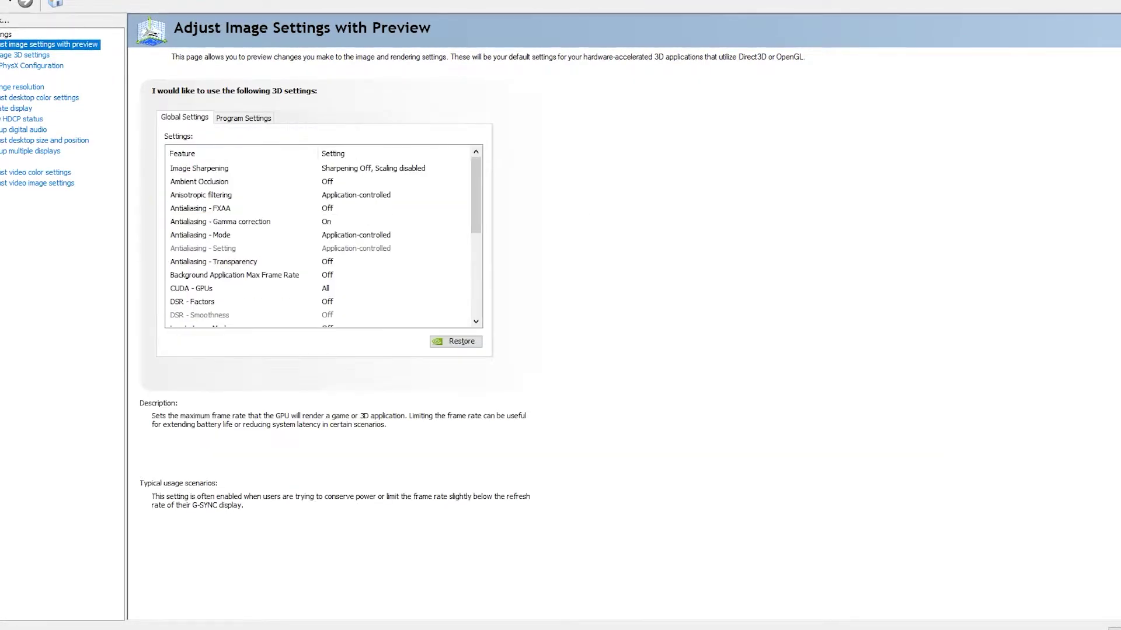
key(alt+Left)
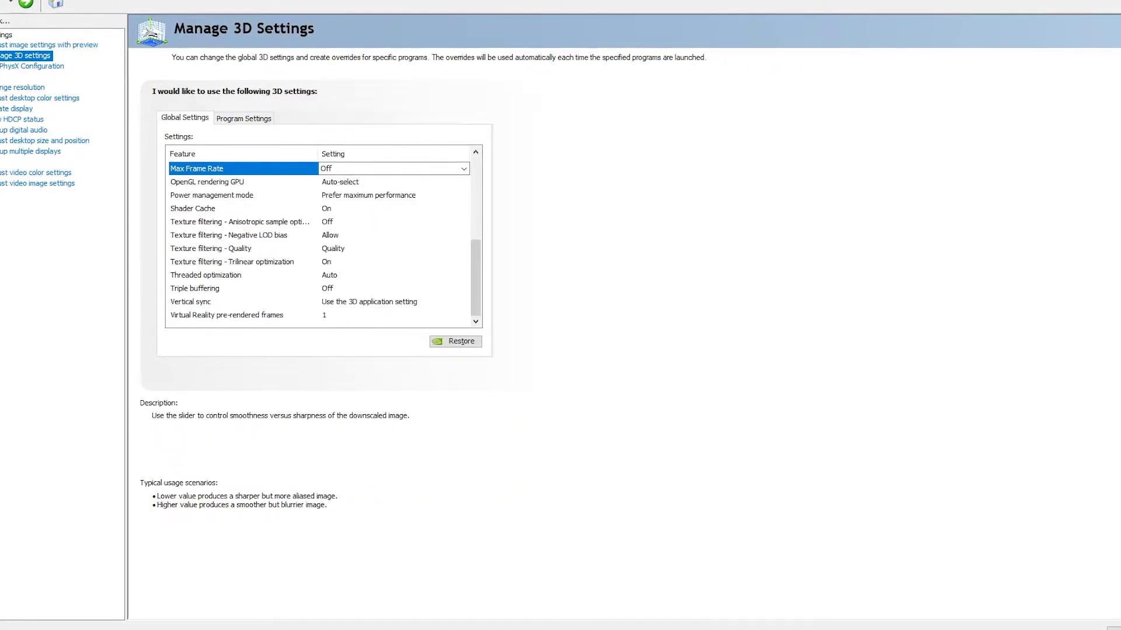
- Turn on the Max Frame Rate limit in the global 3D settings and set it to 62 FPS
click(464, 168)
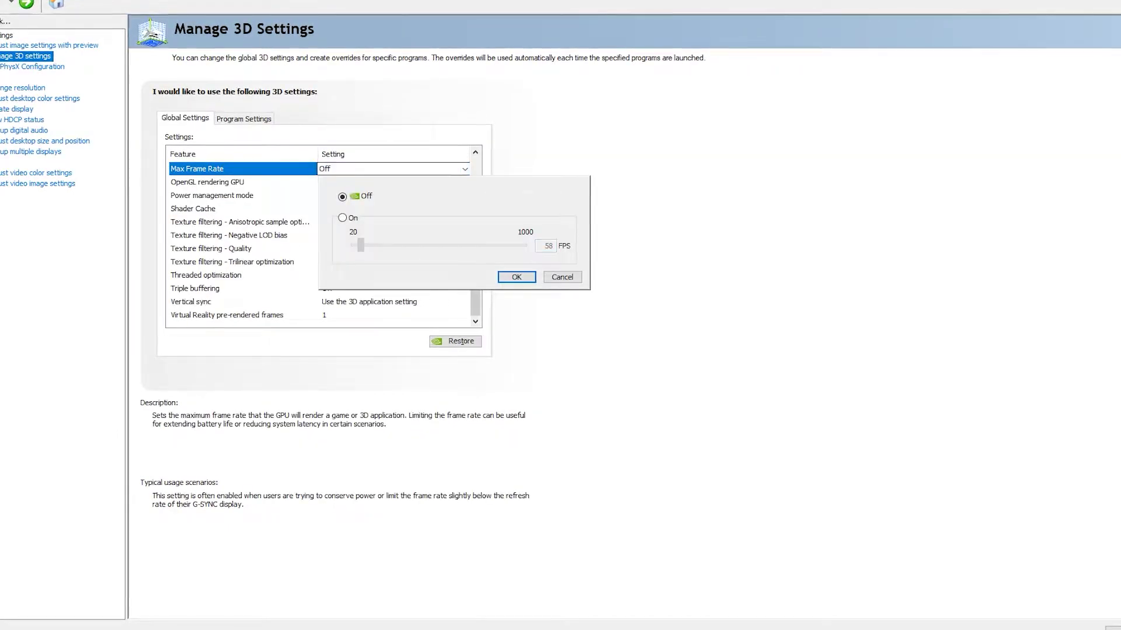
click(342, 218)
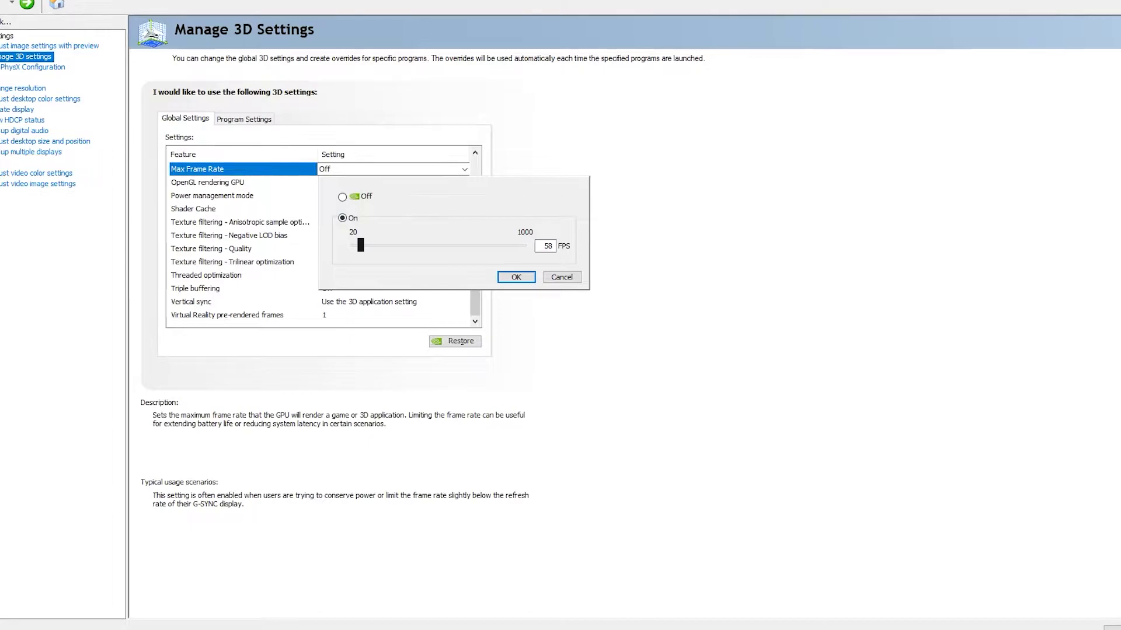
drag(361, 245, 362, 245)
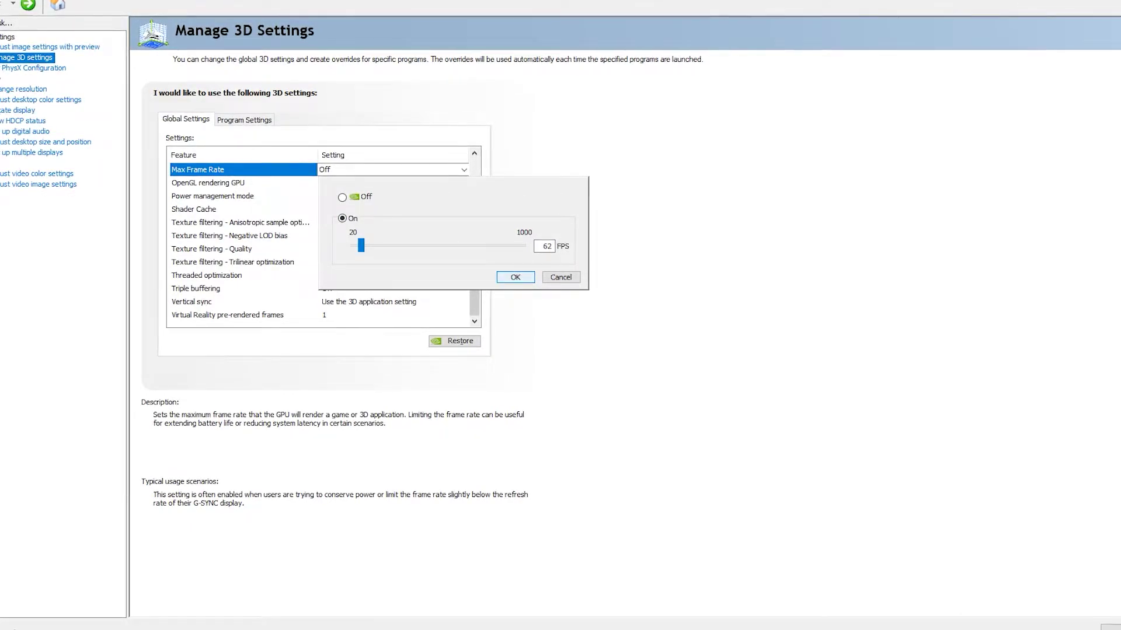
key(Return)
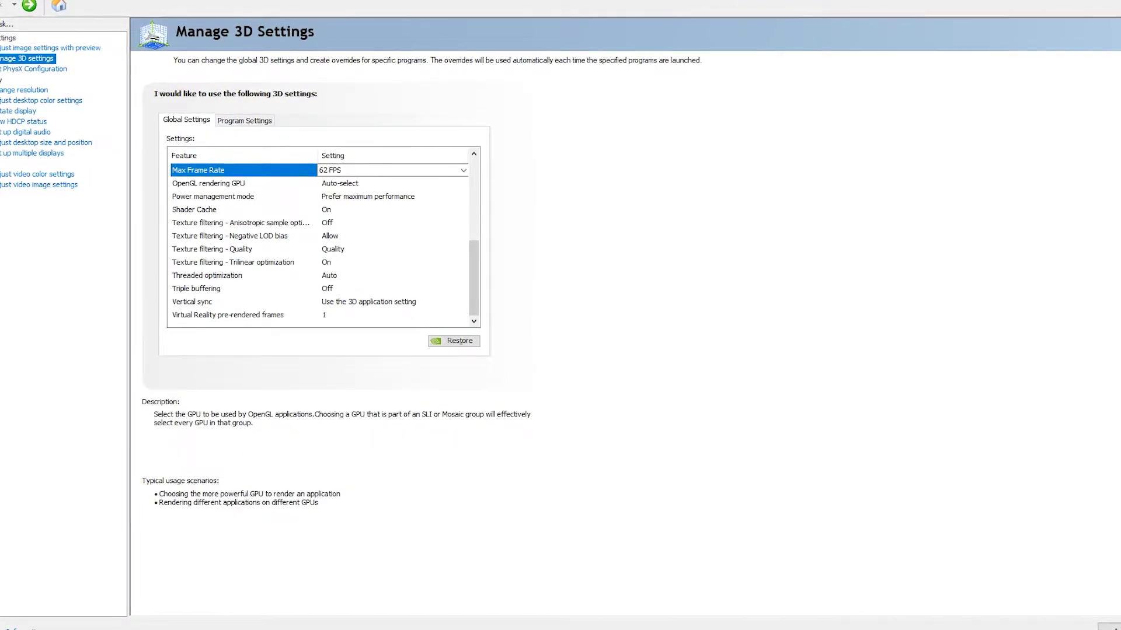
- Set the OpenGL rendering GPU to NVIDIA GeForce GT 710
click(339, 183)
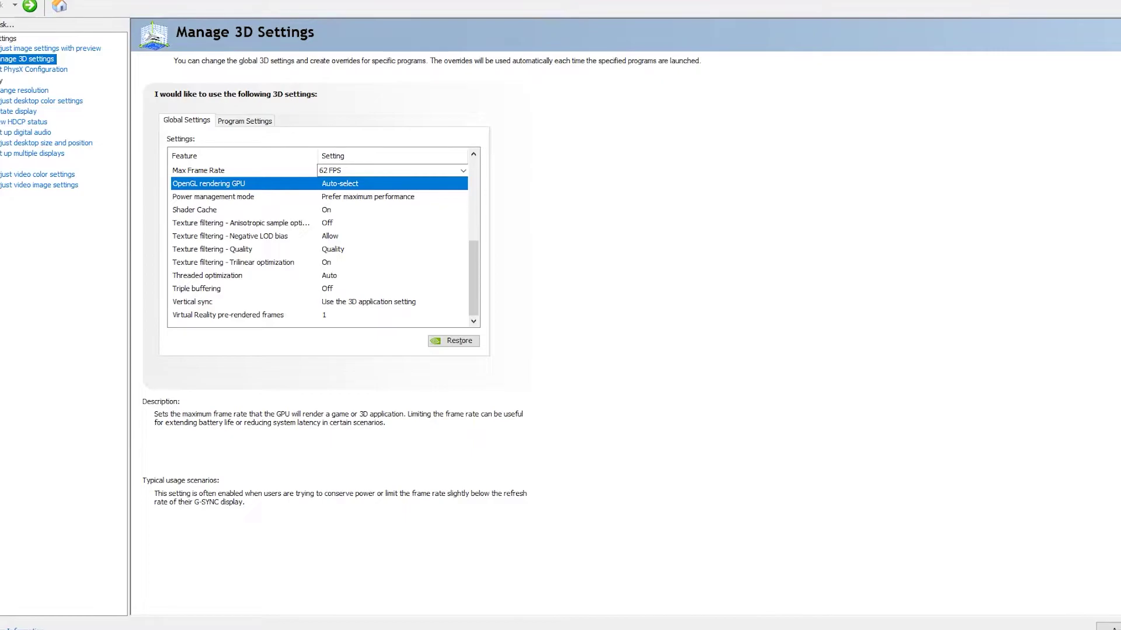
click(461, 184)
click(463, 183)
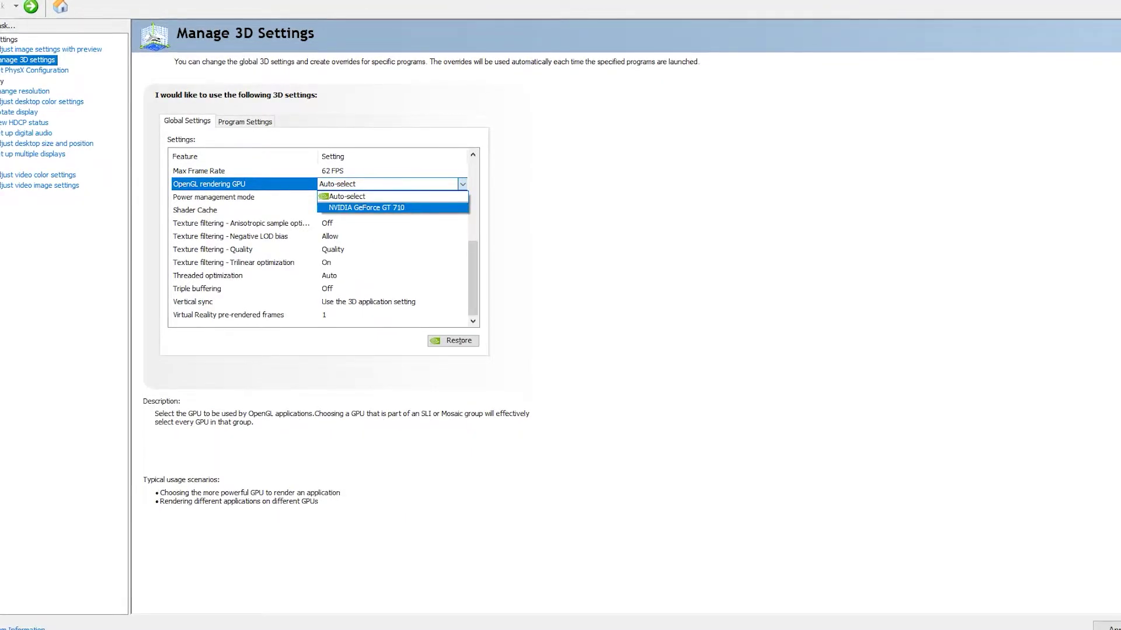
key(Return)
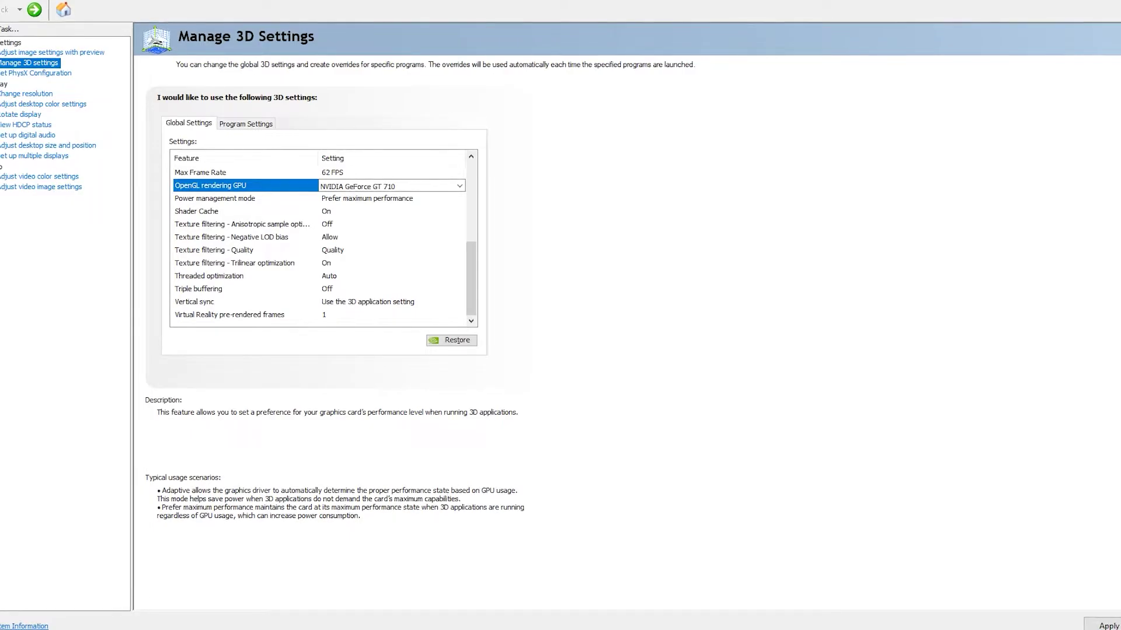
- Examine the available options for Power management mode in the global 3D settings
click(367, 198)
click(409, 199)
click(460, 199)
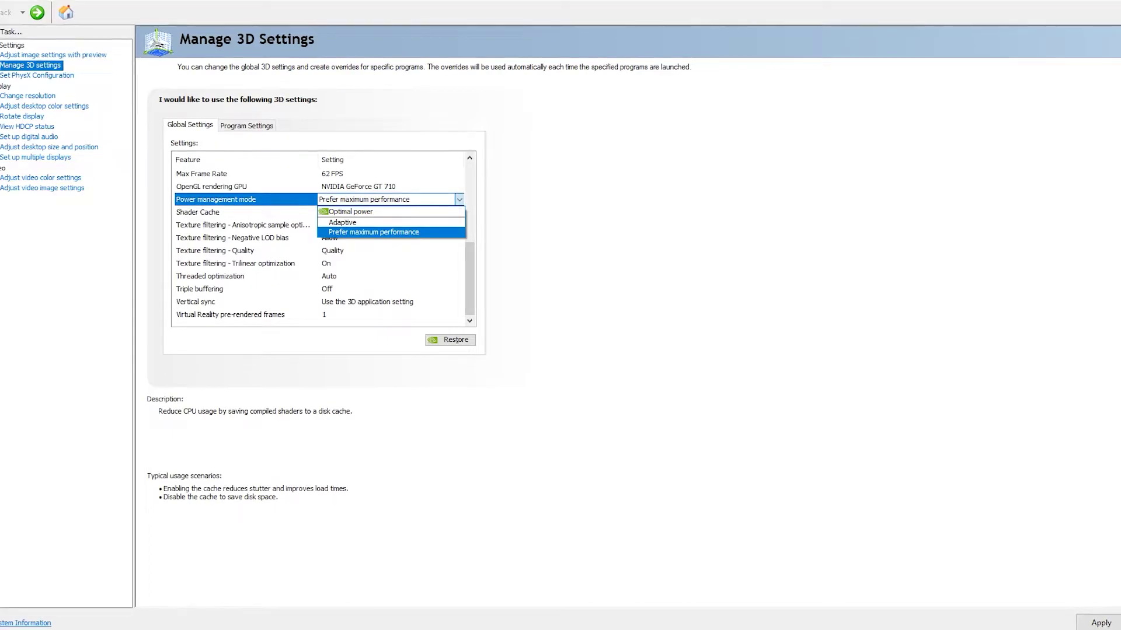
click(458, 199)
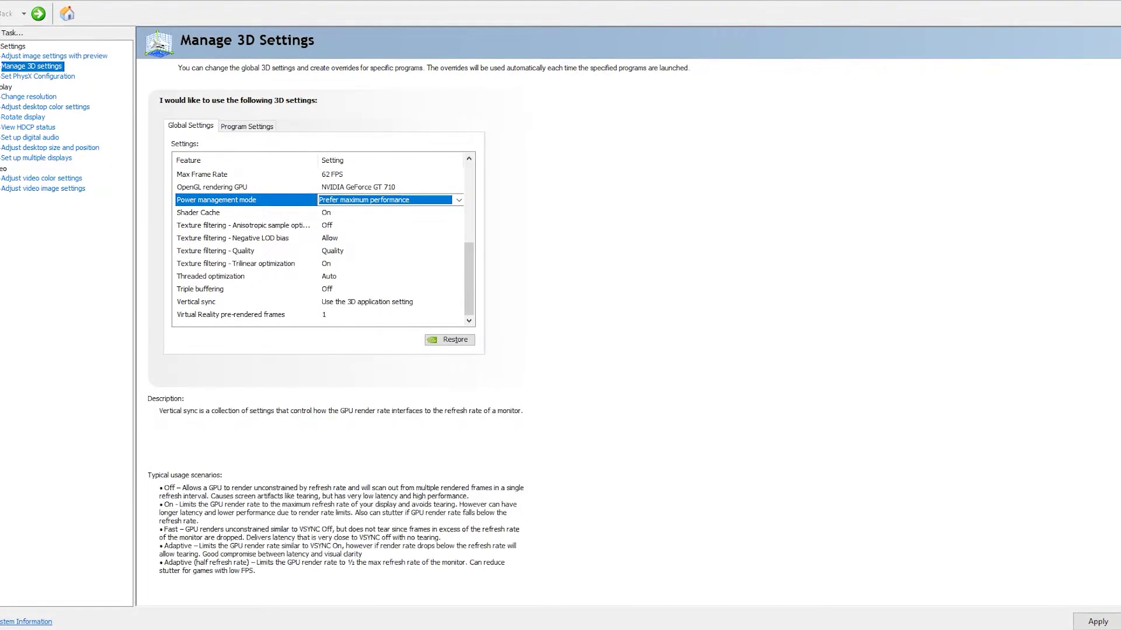
- Try to open the PhysX configuration page, dismissing the request to apply the pending changes
click(38, 76)
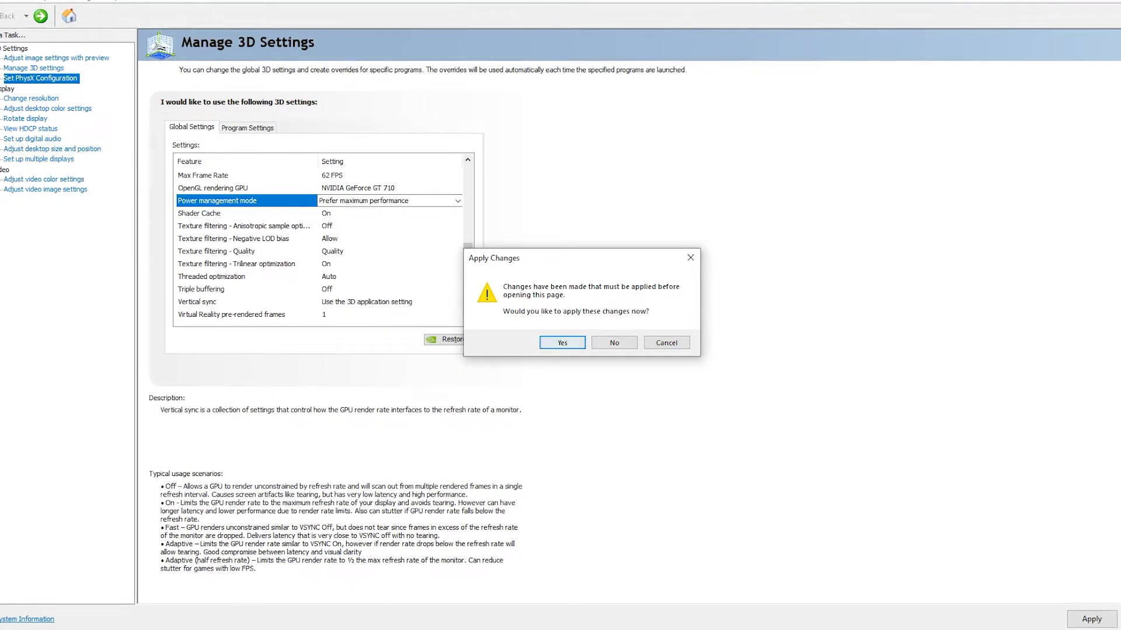
click(691, 257)
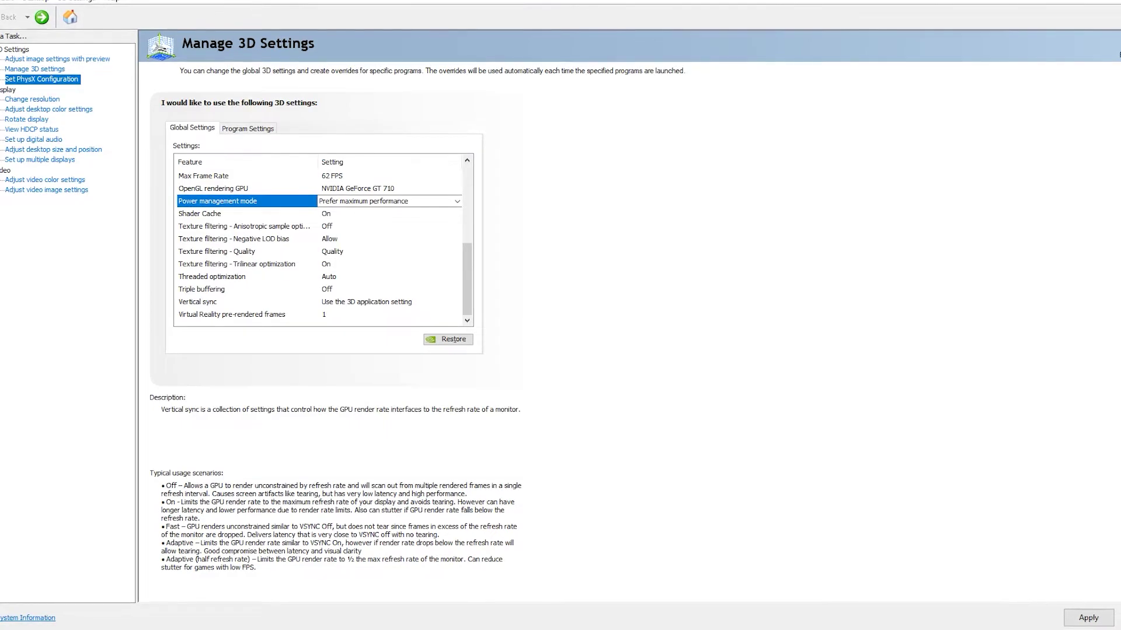
scroll(323, 239, up, 5)
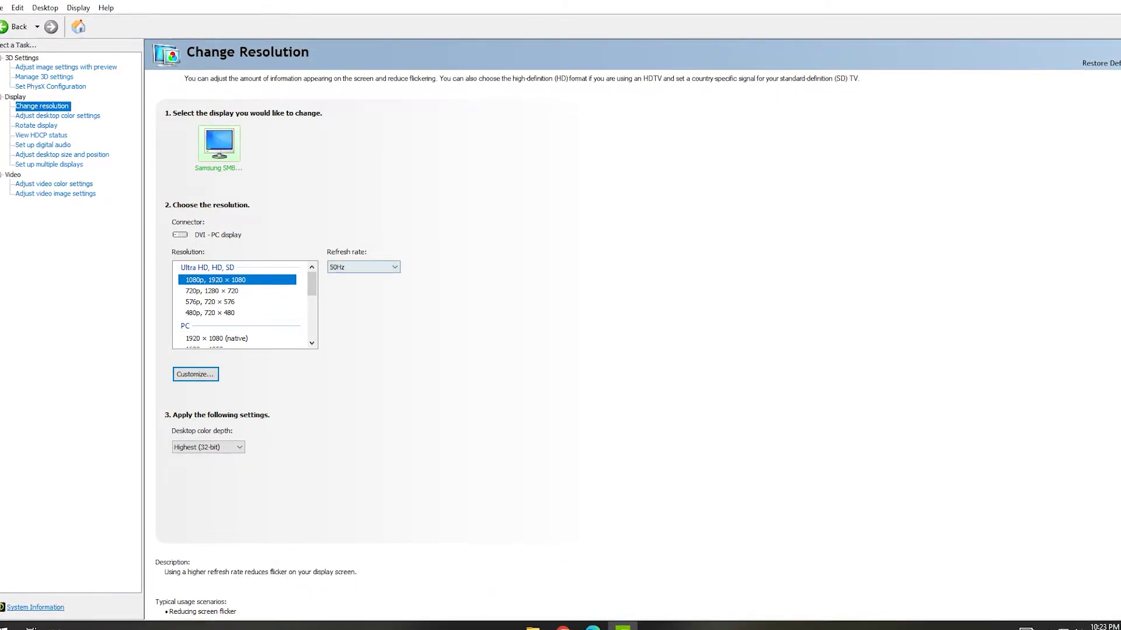
- Examine the refresh rate and desktop color depth options on the Change Resolution page
click(364, 267)
click(364, 267)
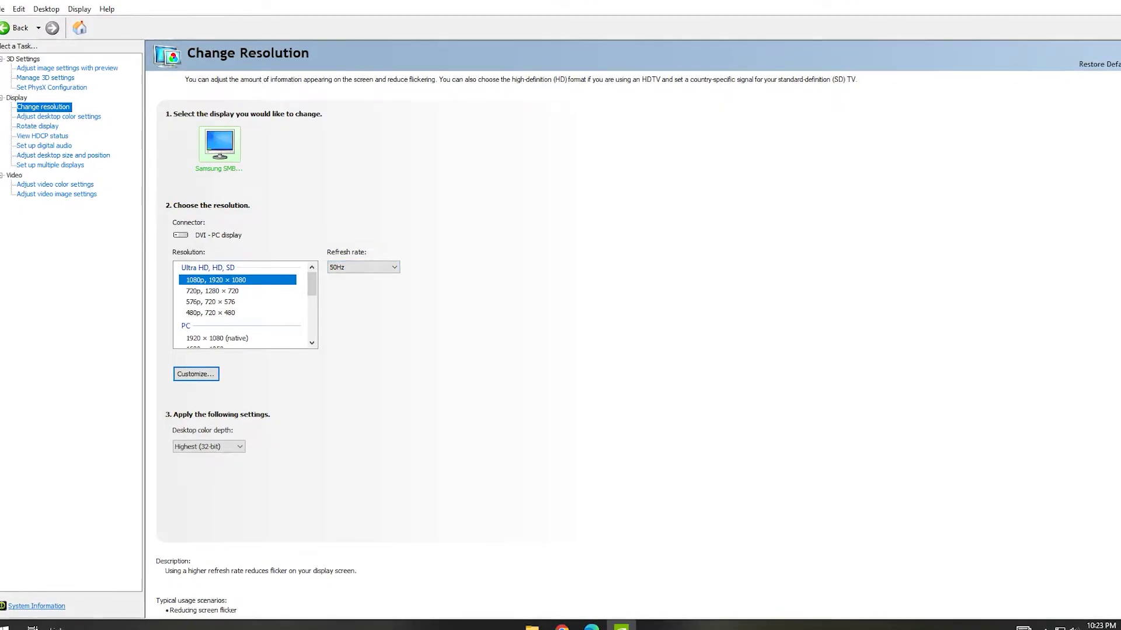
click(209, 446)
click(209, 447)
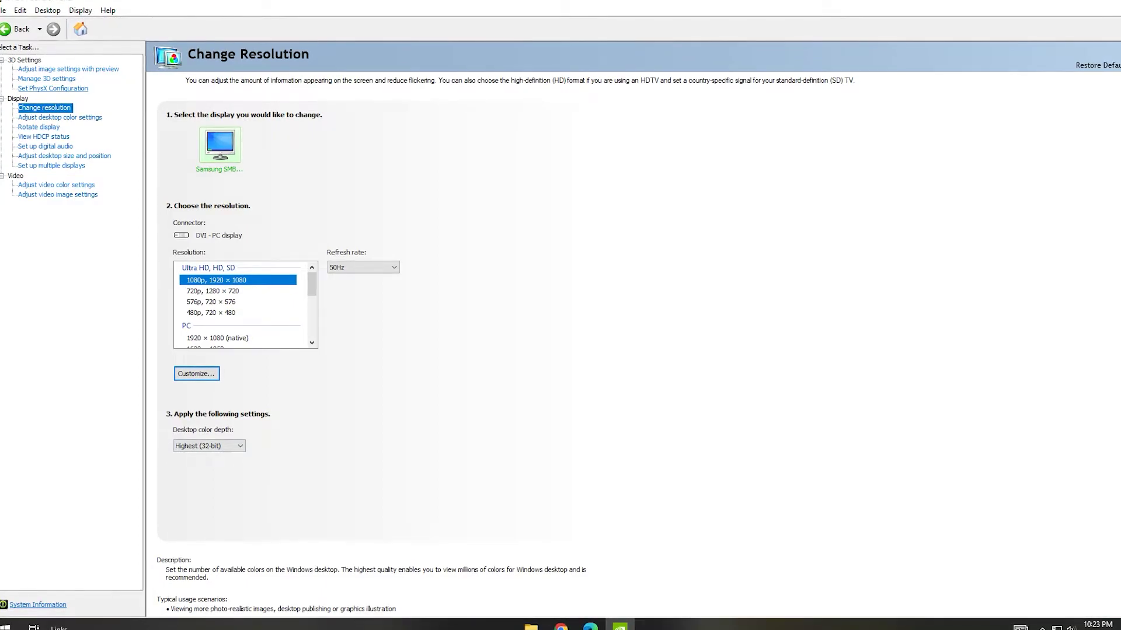
- Open the program-specific 3D settings and look through the list of programs available to customize
click(68, 69)
click(47, 80)
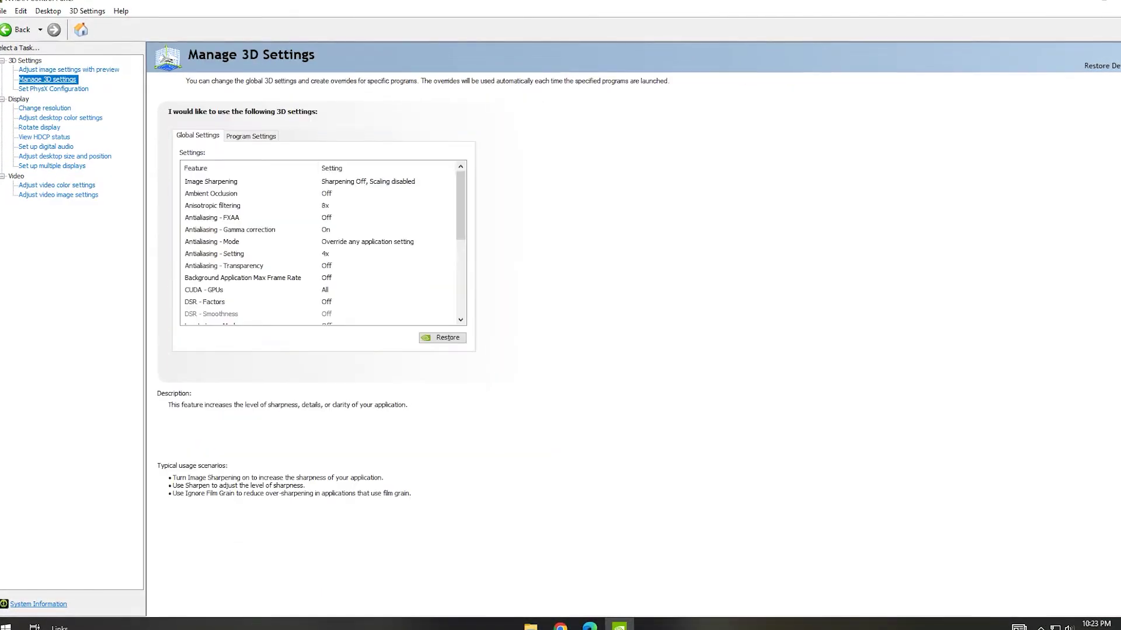
click(251, 137)
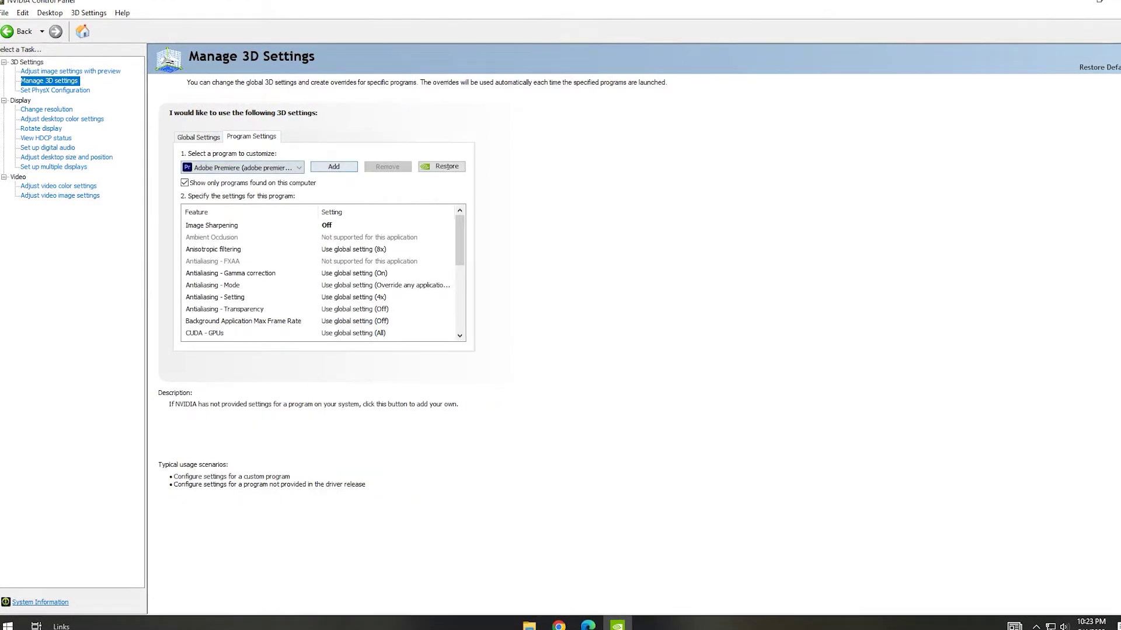
click(256, 168)
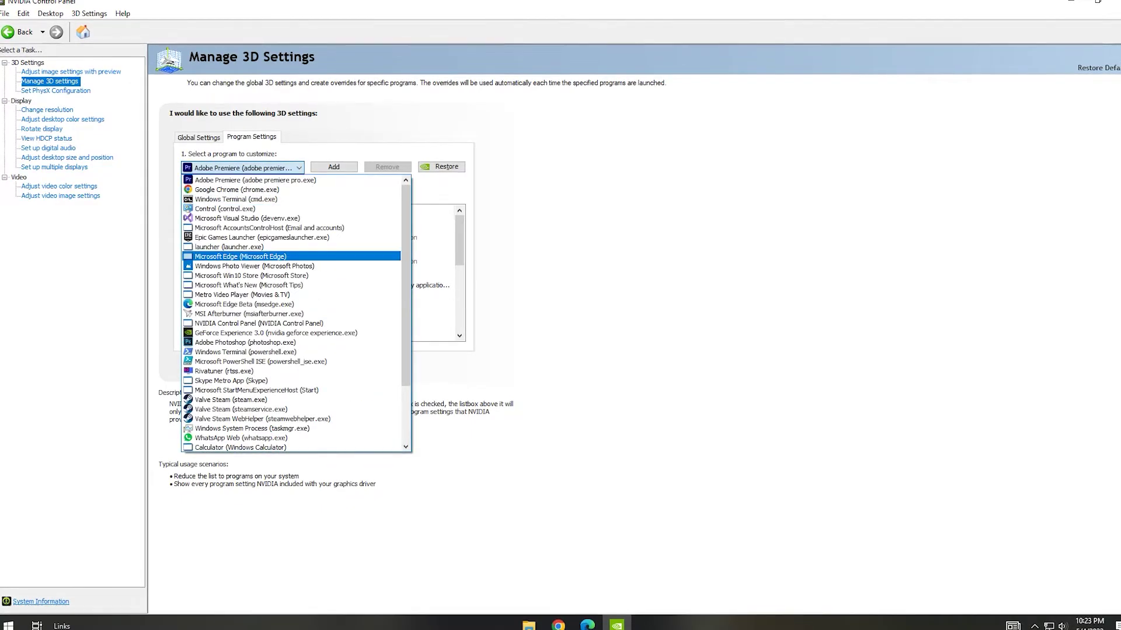
scroll(292, 316, down, 3)
click(257, 168)
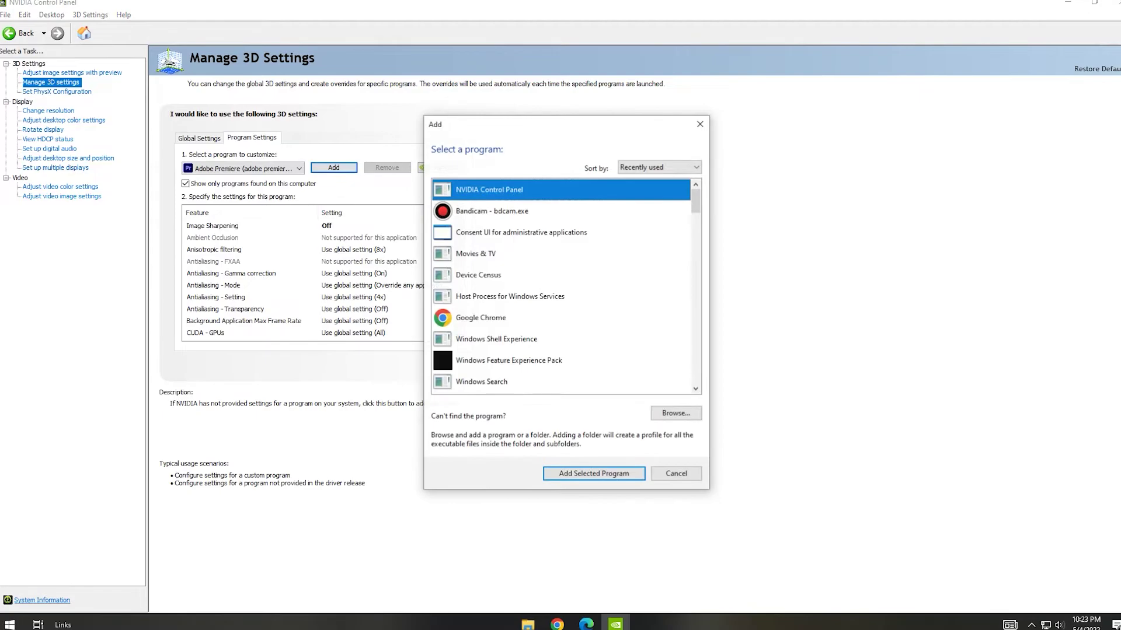
- Add Grand Theft Auto V from the recently used programs as a program to customize
scroll(546, 327, down, 8)
scroll(545, 330, down, 10)
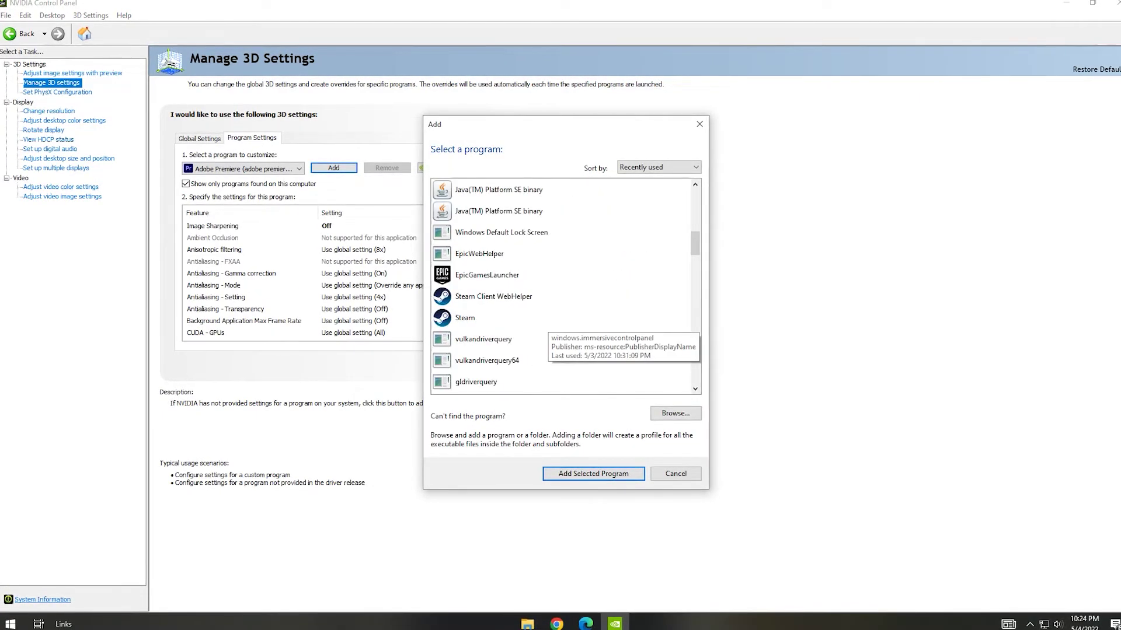
scroll(546, 330, down, 10)
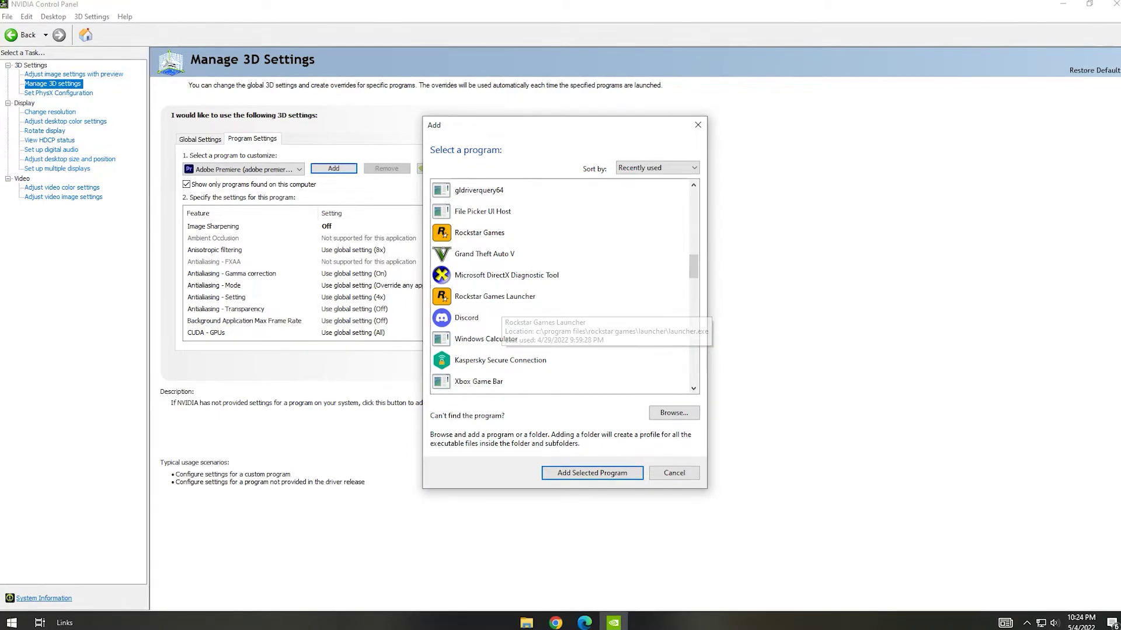
click(490, 254)
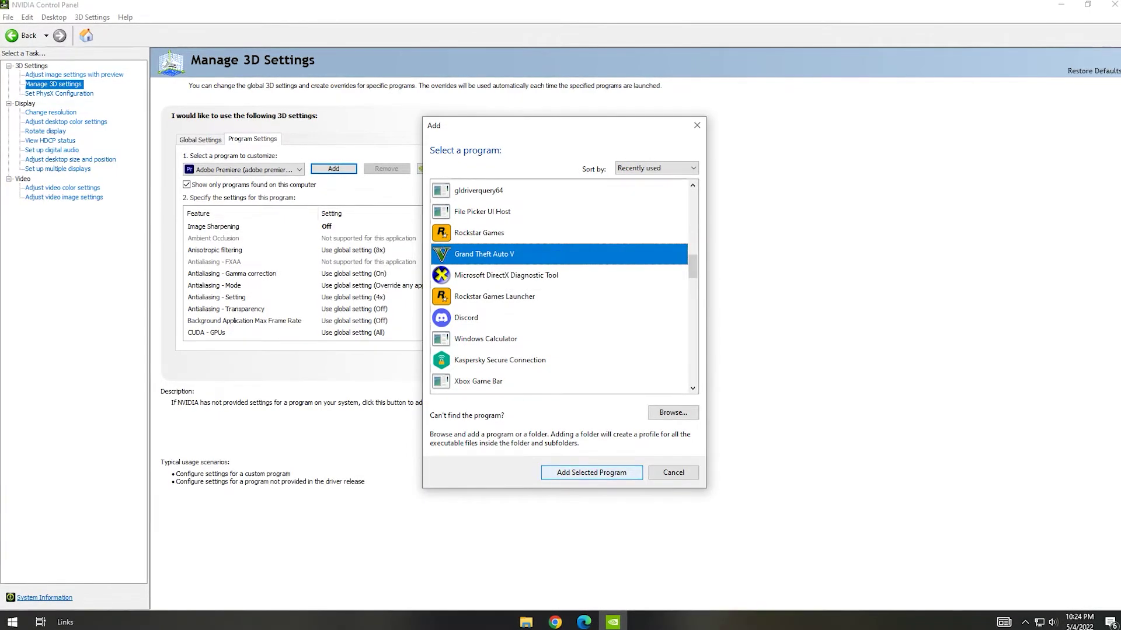
click(591, 473)
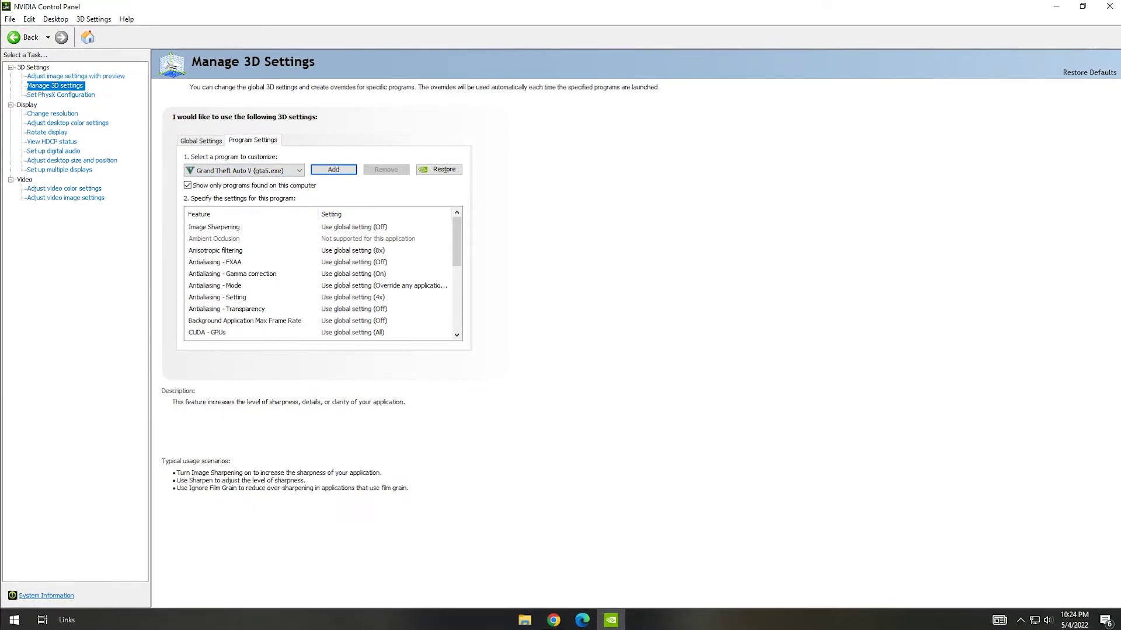
- Compare the 3D settings for Grand Theft Auto V with the global 3D settings
scroll(320, 275, down, 6)
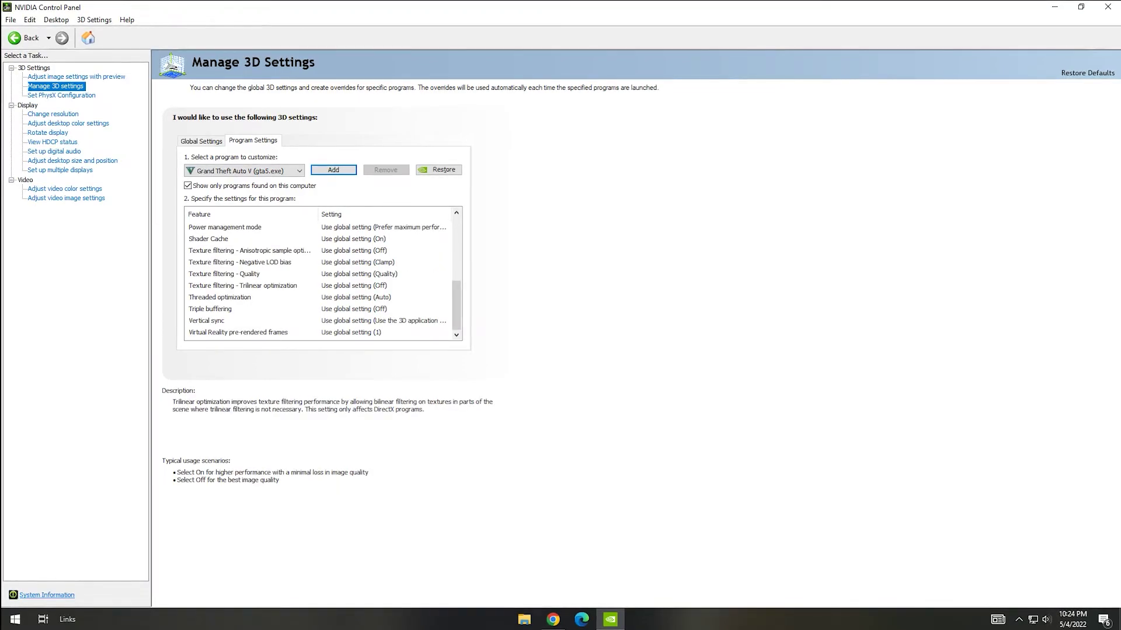
scroll(320, 274, up, 6)
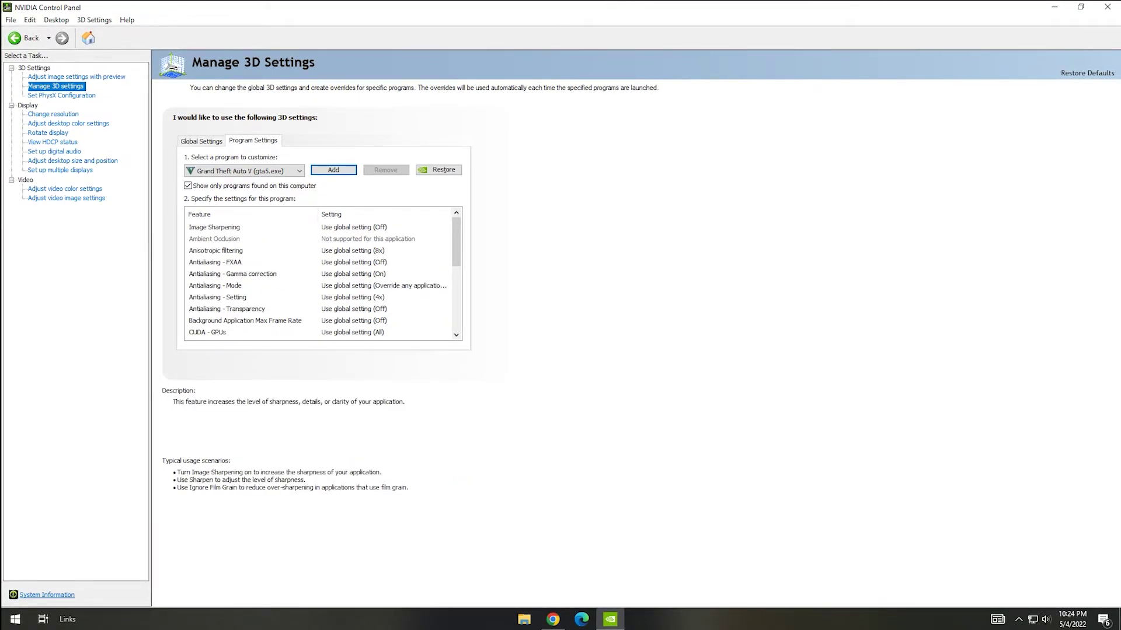
click(202, 141)
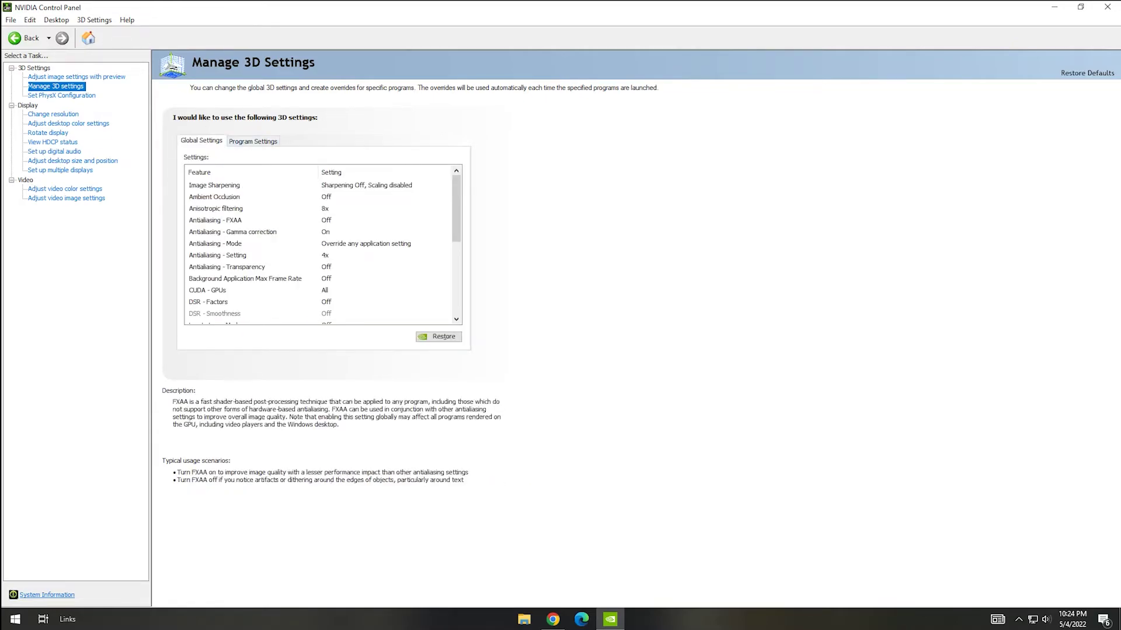
click(253, 142)
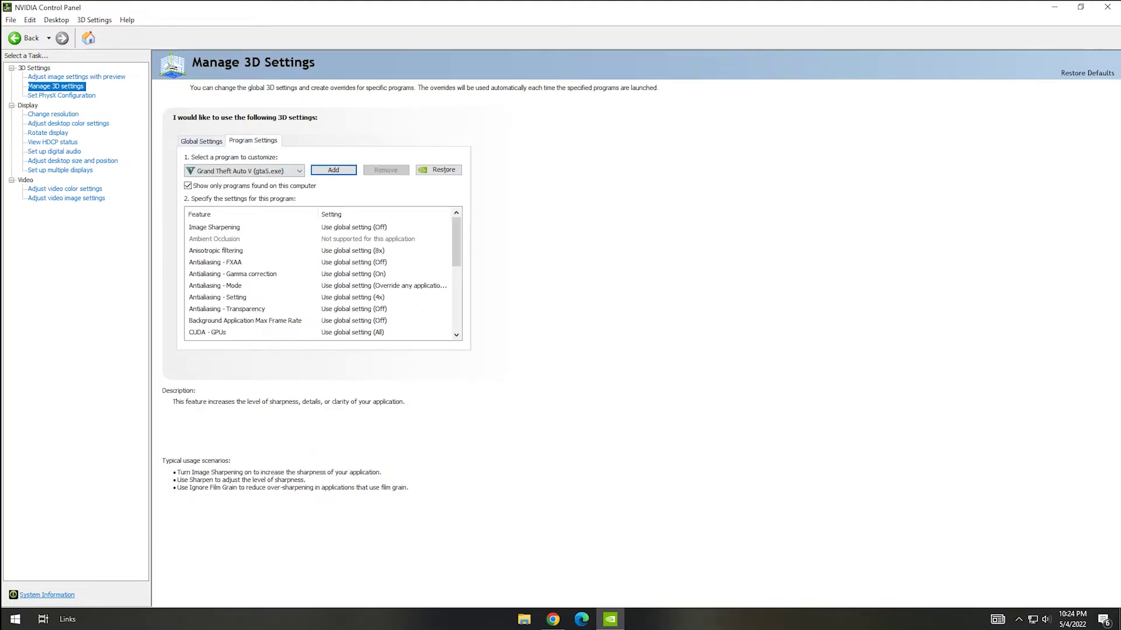
scroll(320, 274, down, 3)
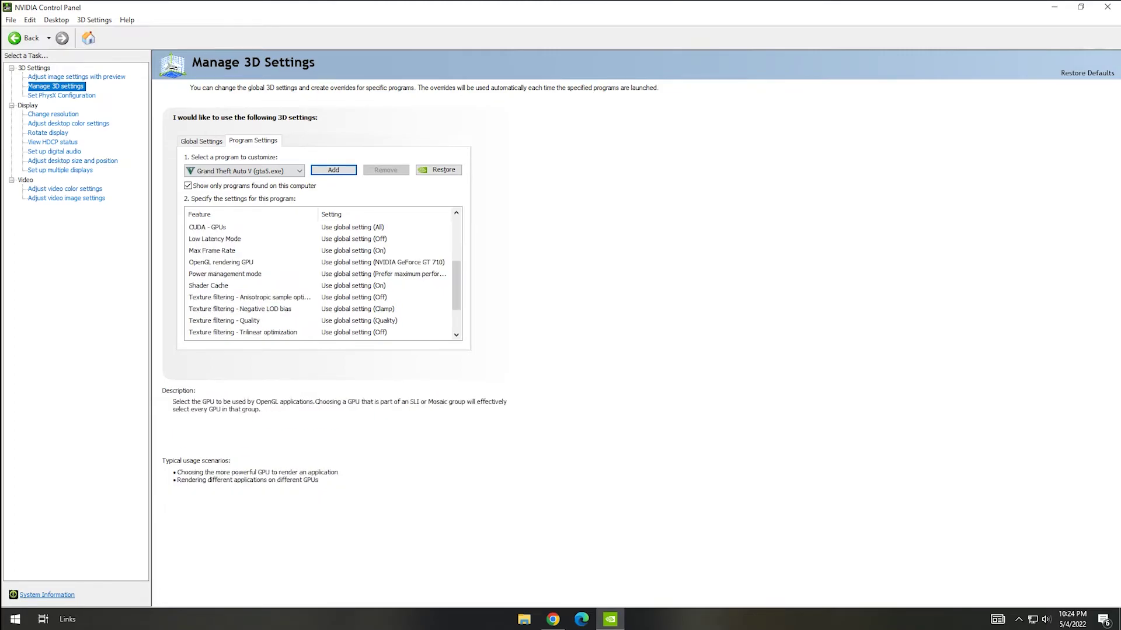
click(201, 142)
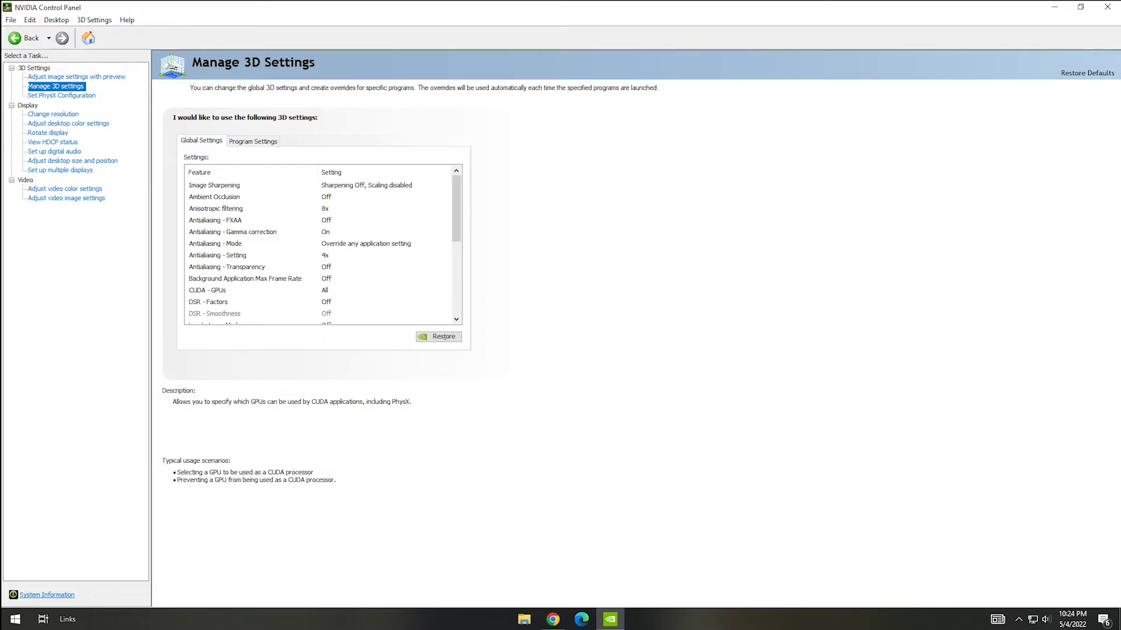
click(253, 141)
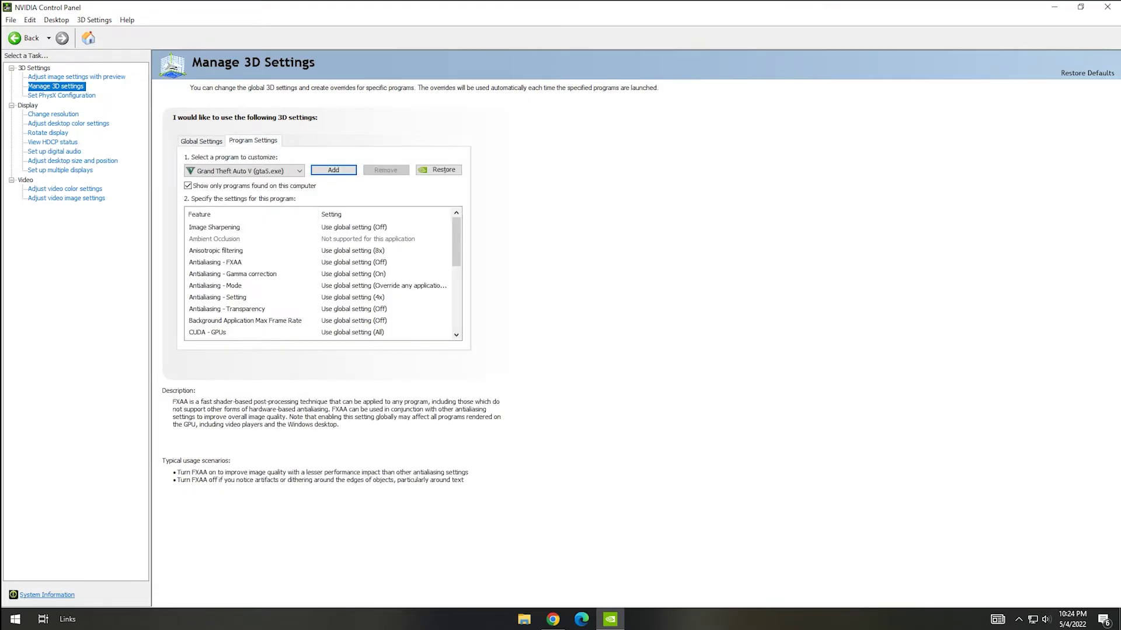
- Set Vertical sync to Off for Grand Theft Auto V
scroll(278, 262, down, 5)
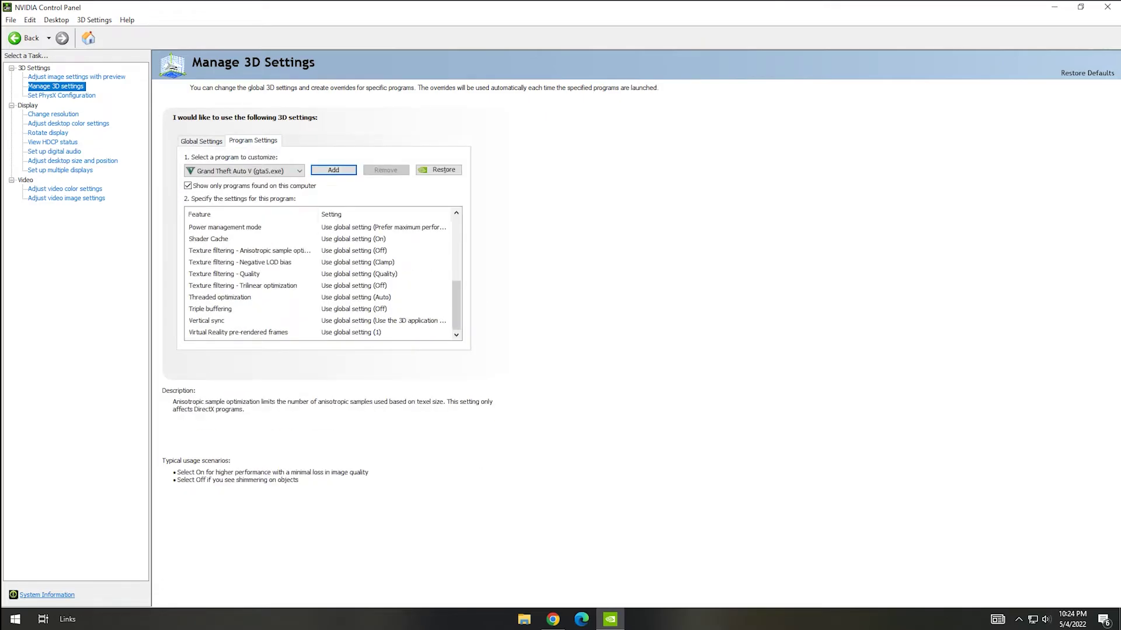
click(382, 321)
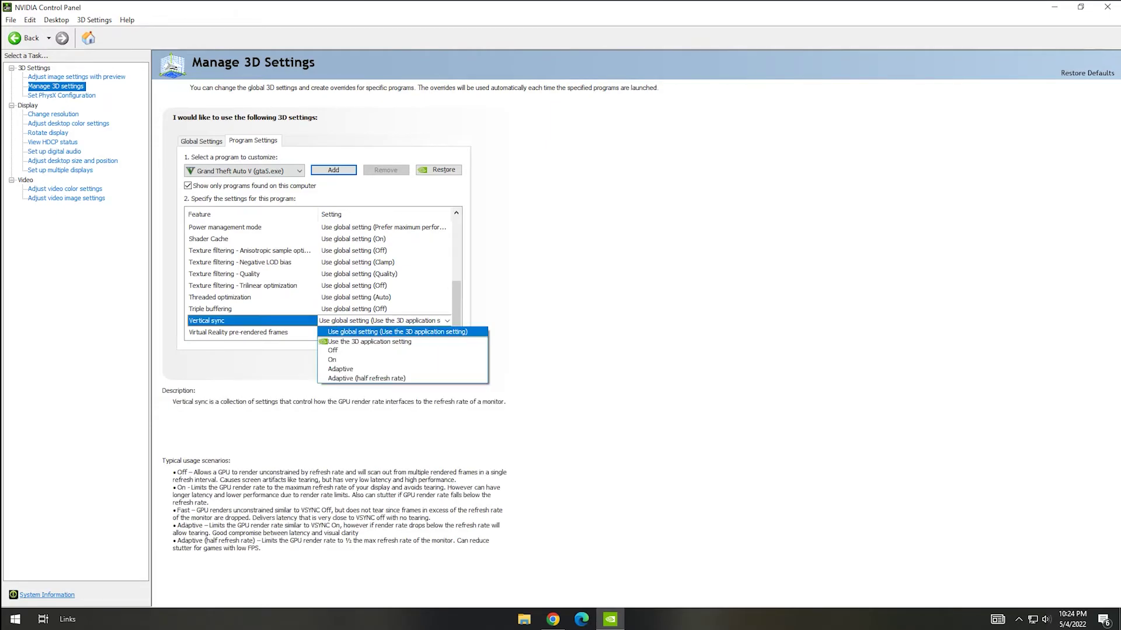
key(Up)
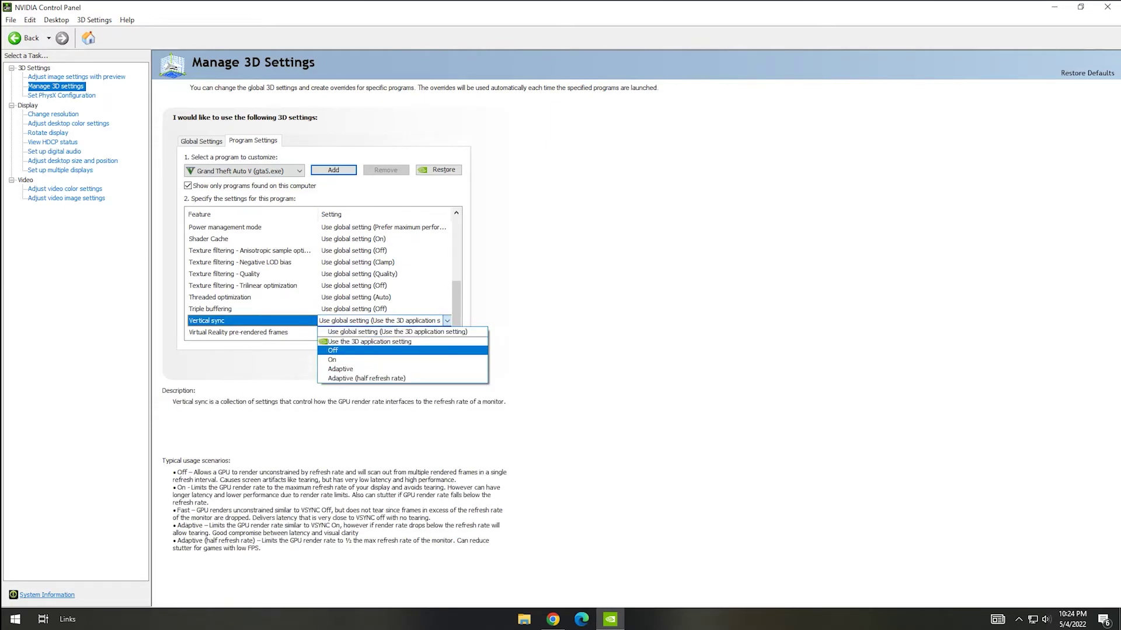
key(Up)
key(Down)
key(Down)
key(Up)
key(Return)
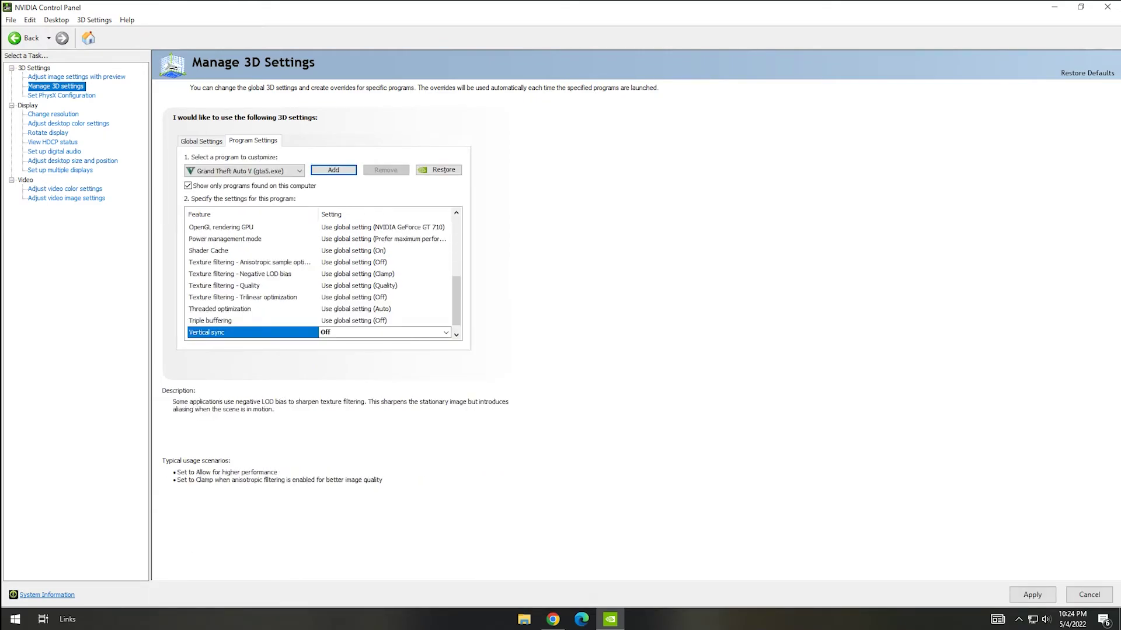